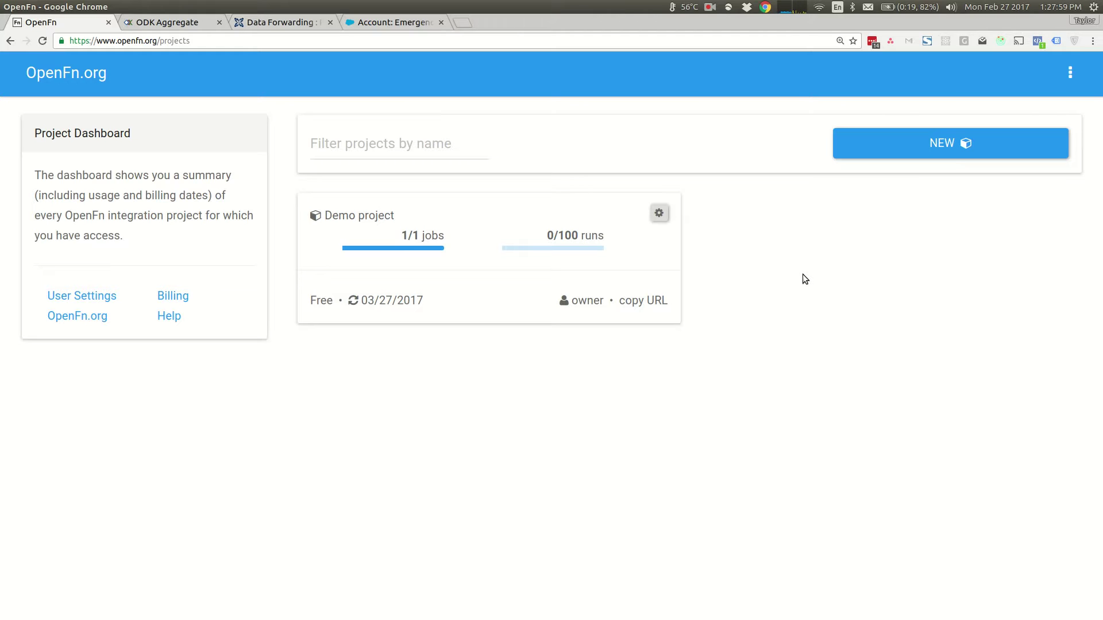
- Open the Demo project card from the Project Dashboard to see its Jobs list
{"action": "left_click", "coordinate": [464, 212]}
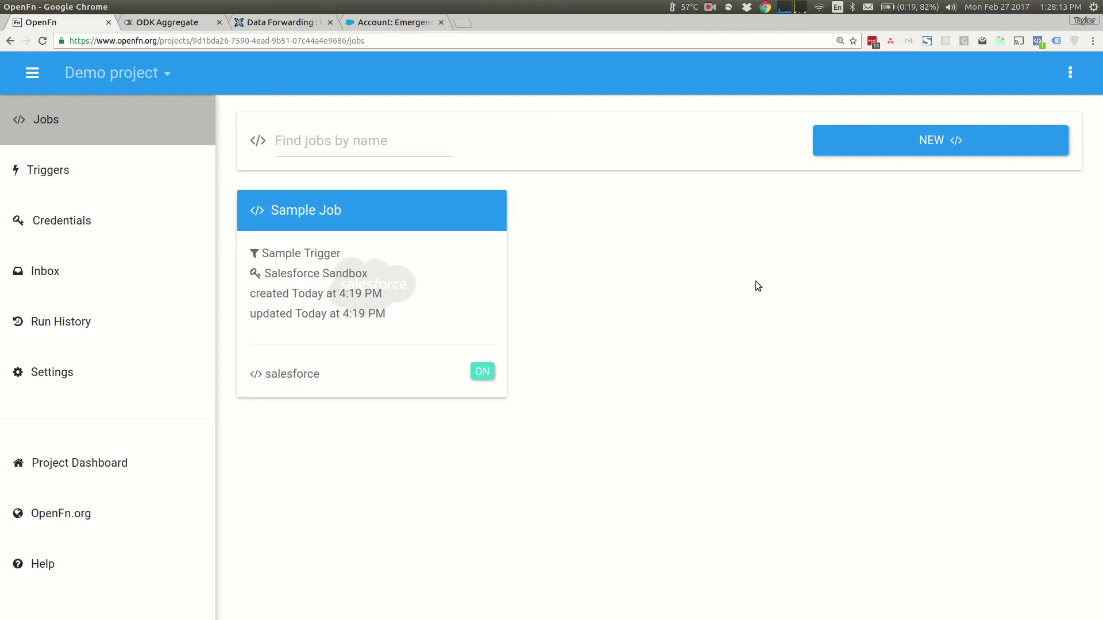
{"action": "left_click", "coordinate": [195, 26]}
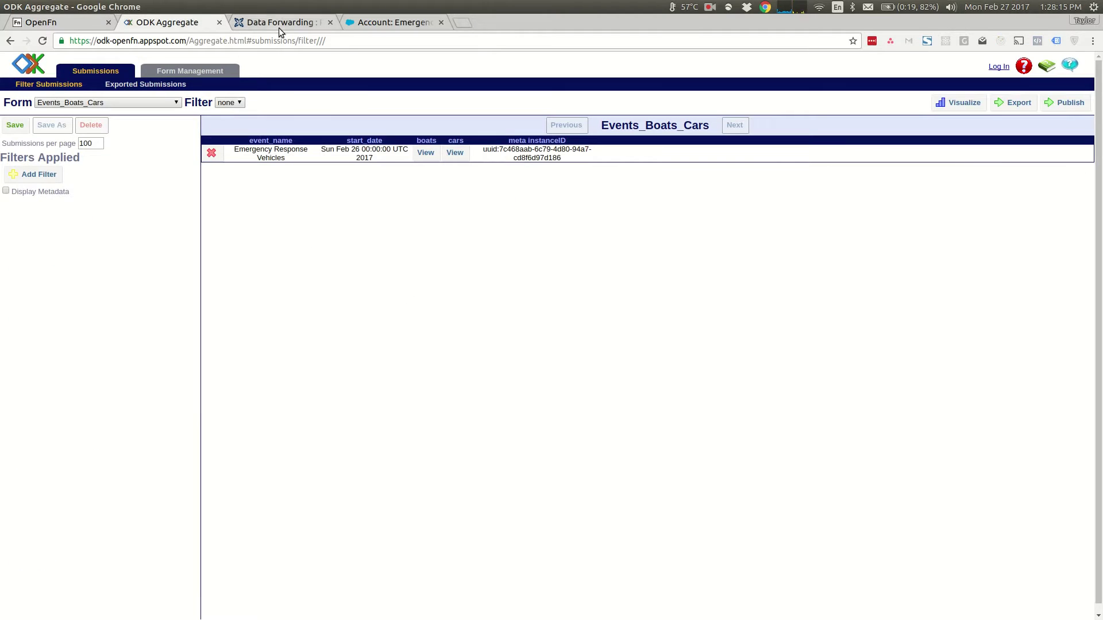
{"action": "left_click", "coordinate": [272, 27]}
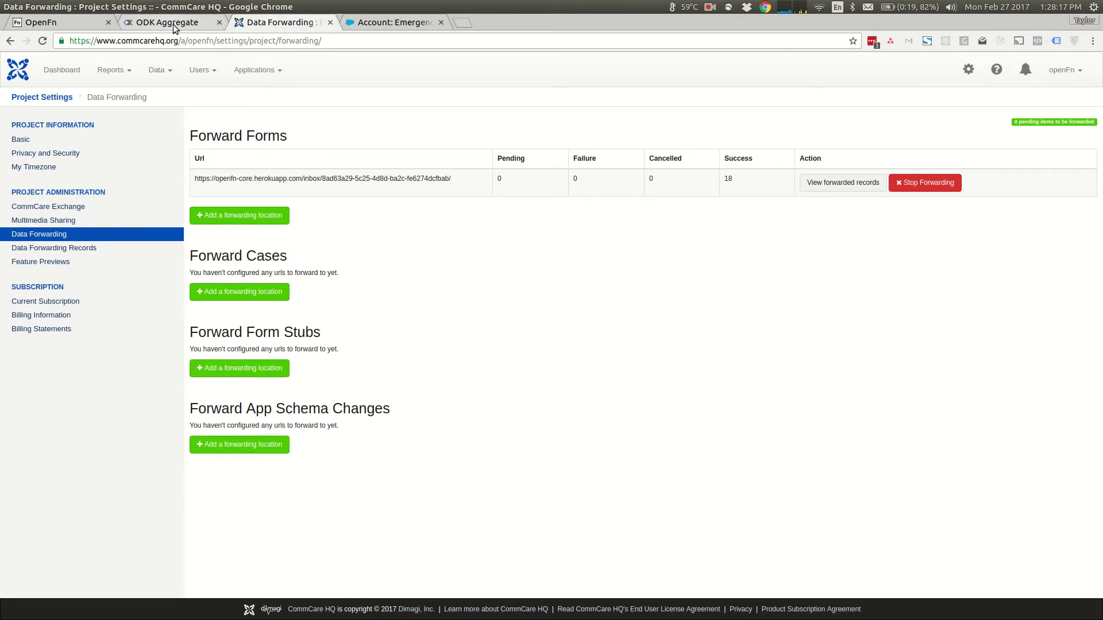
{"action": "left_click", "coordinate": [375, 23]}
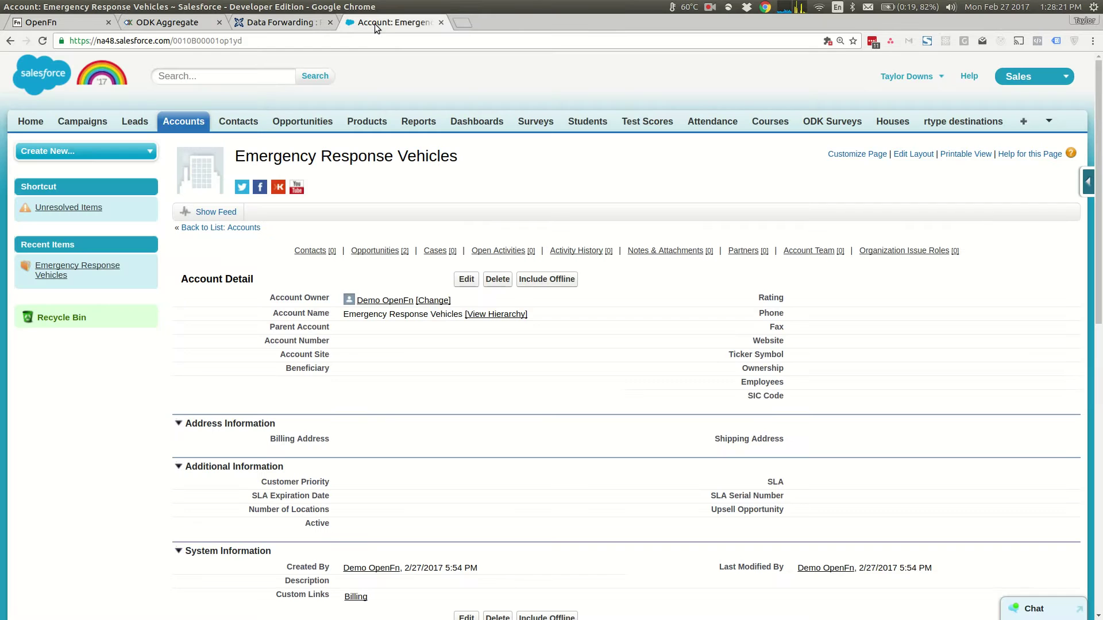
{"action": "left_click", "coordinate": [60, 24]}
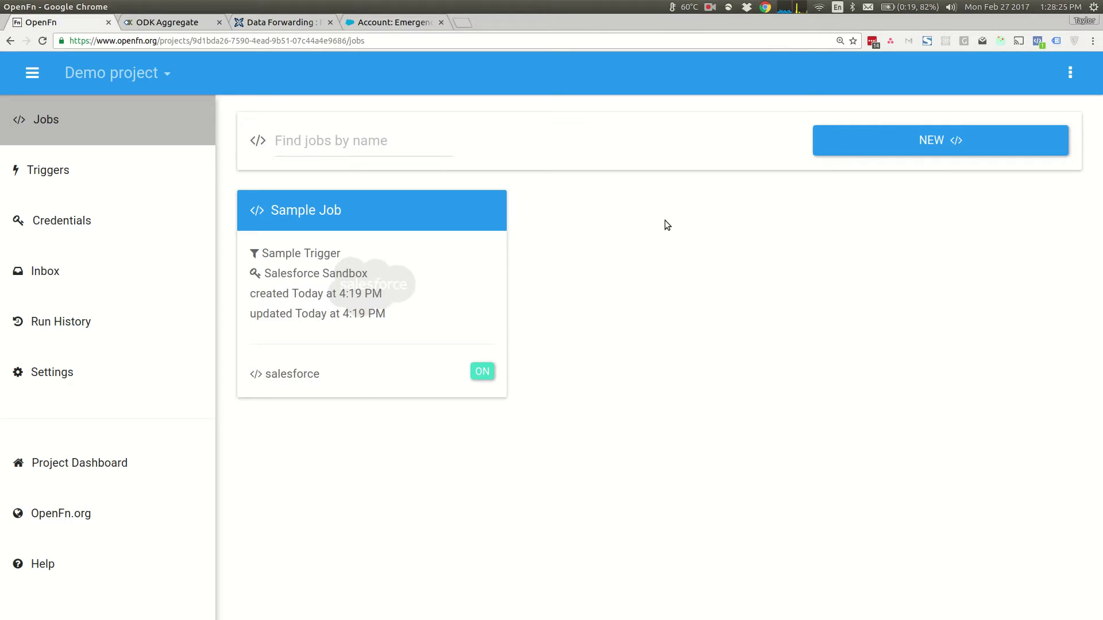
- Open Sample Job, check the project's Credentials, then return to Sample Job's details
{"action": "left_click", "coordinate": [437, 268]}
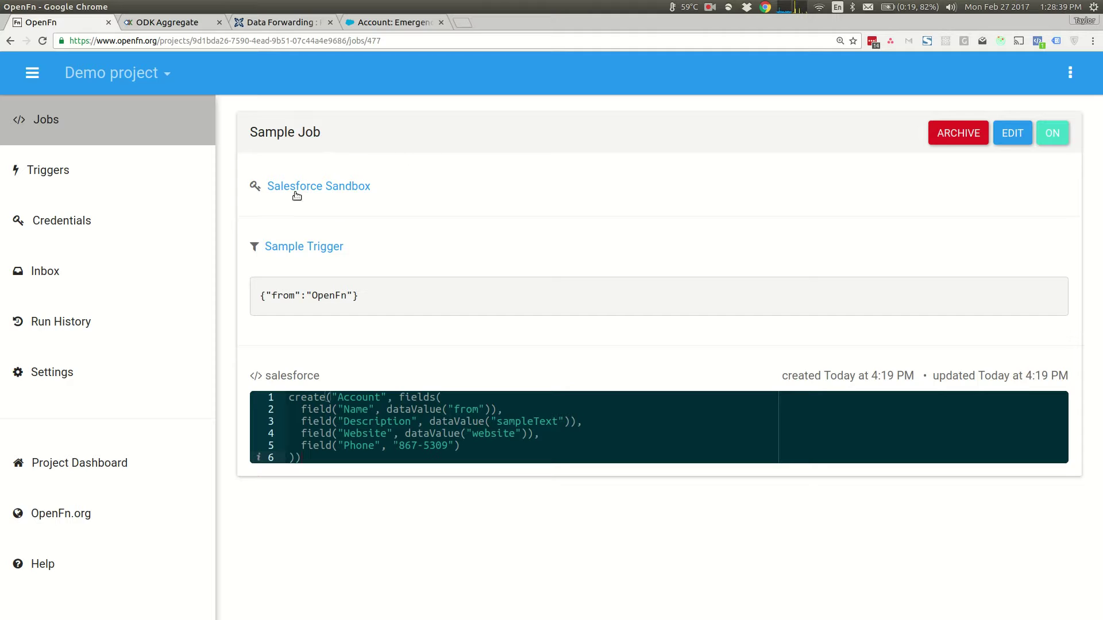
{"action": "left_click", "coordinate": [99, 225]}
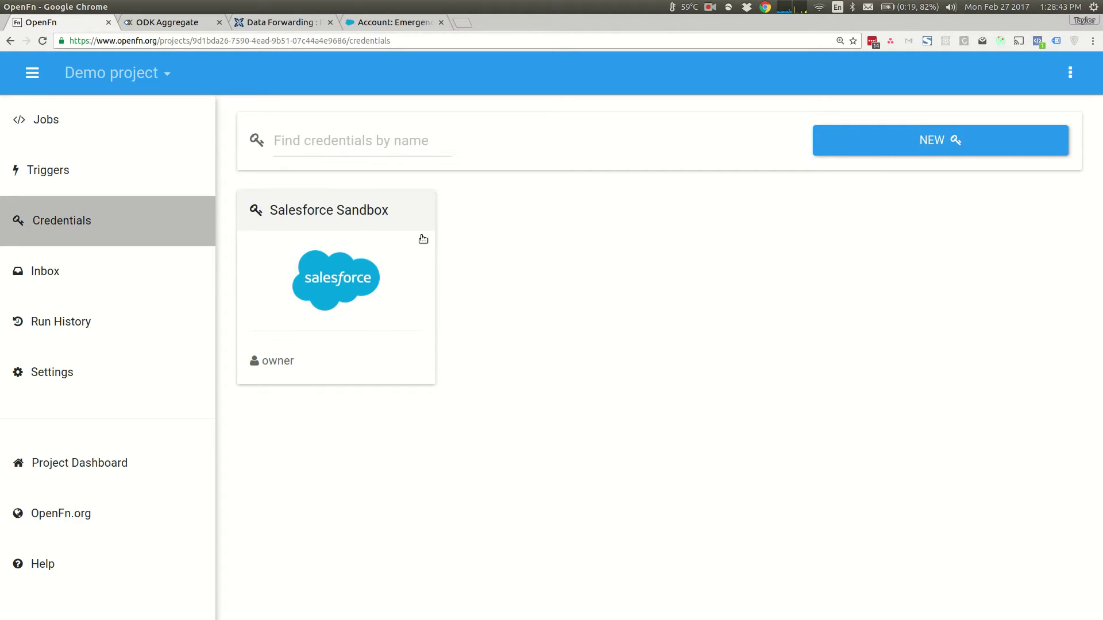
{"action": "left_click", "coordinate": [54, 120]}
{"action": "left_click", "coordinate": [374, 264]}
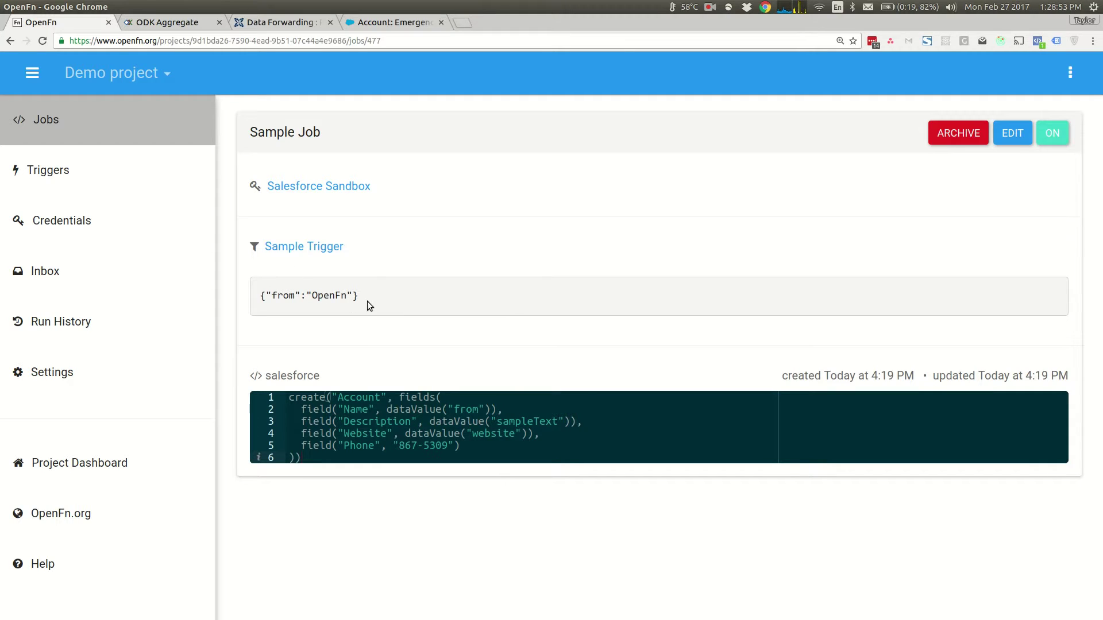
- Select the Sample Trigger filter criteria text in the job details
{"action": "left_click_drag", "start_coordinate": [367, 301], "coordinate": [266, 300]}
{"action": "left_click", "coordinate": [259, 302]}
{"action": "triple_click", "coordinate": [259, 302]}
{"action": "left_click", "coordinate": [259, 302]}
{"action": "left_click_drag", "start_coordinate": [360, 296], "coordinate": [261, 299]}
{"action": "left_click", "coordinate": [398, 301]}
- Edit Sample Trigger, try the Timer type, revert to Message Filter and cancel without saving
{"action": "left_click", "coordinate": [66, 181]}
{"action": "left_click", "coordinate": [423, 252]}
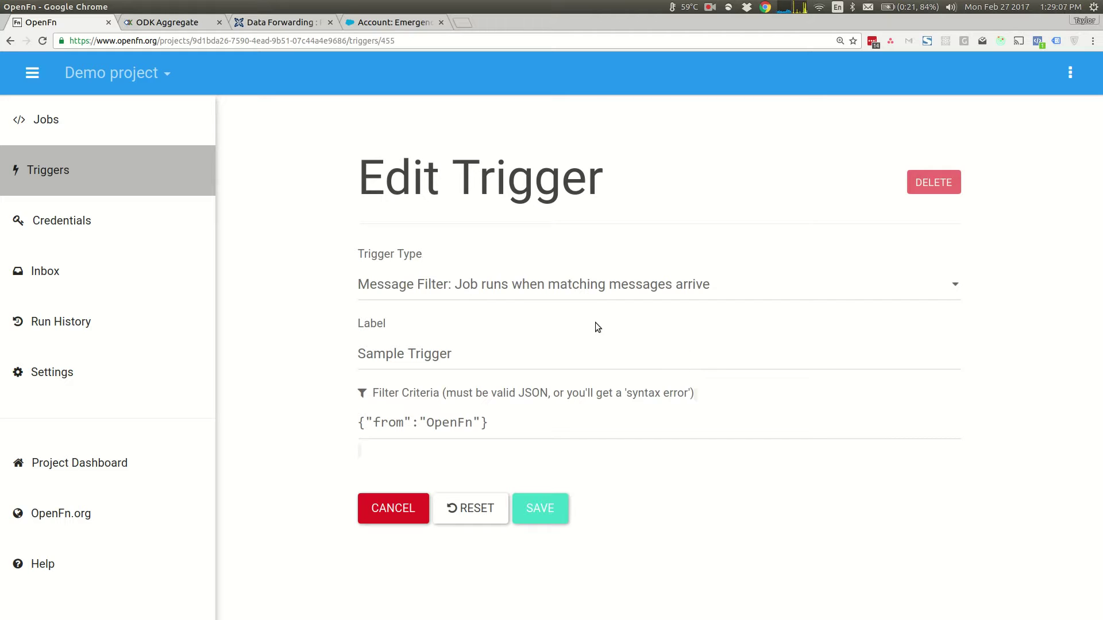
{"action": "left_click", "coordinate": [558, 285]}
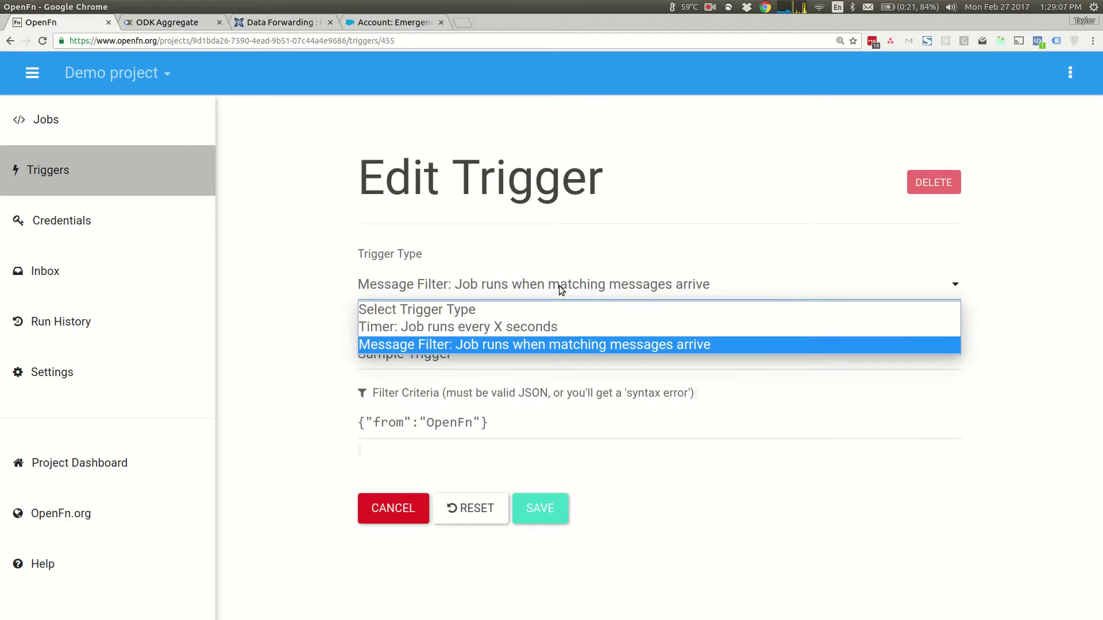
{"action": "left_click", "coordinate": [532, 330]}
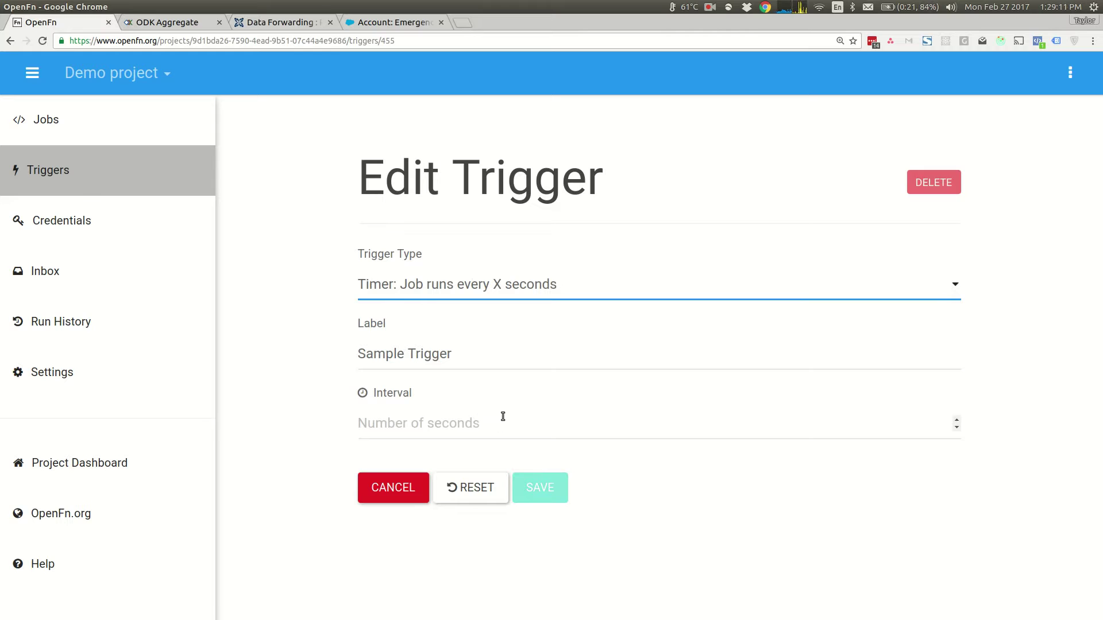
{"action": "left_click", "coordinate": [497, 285]}
{"action": "left_click", "coordinate": [494, 345]}
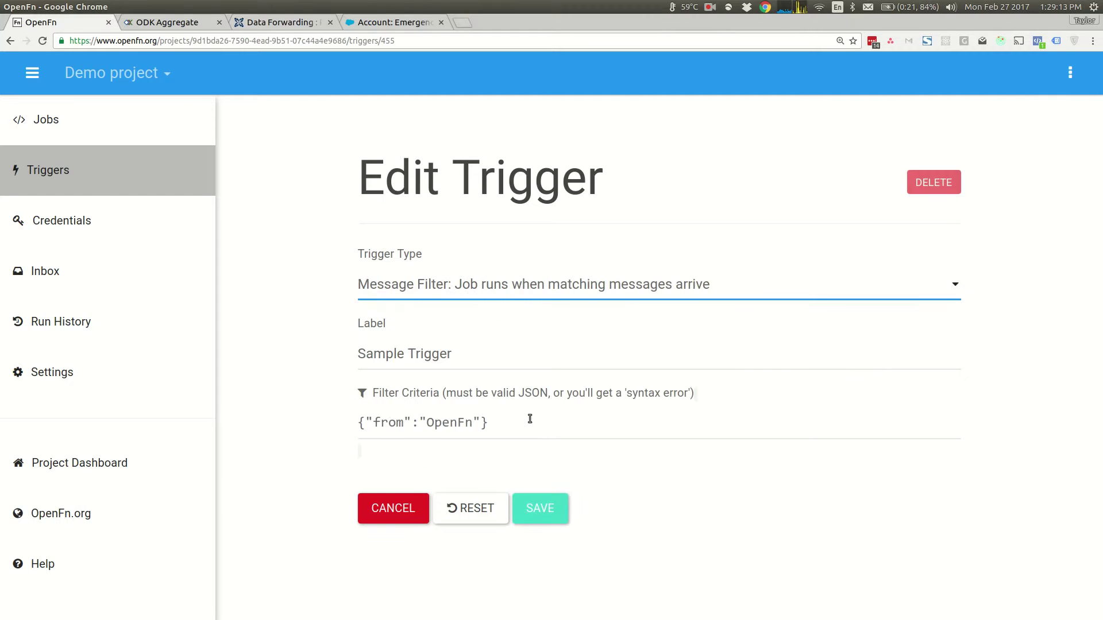
{"action": "left_click", "coordinate": [406, 514]}
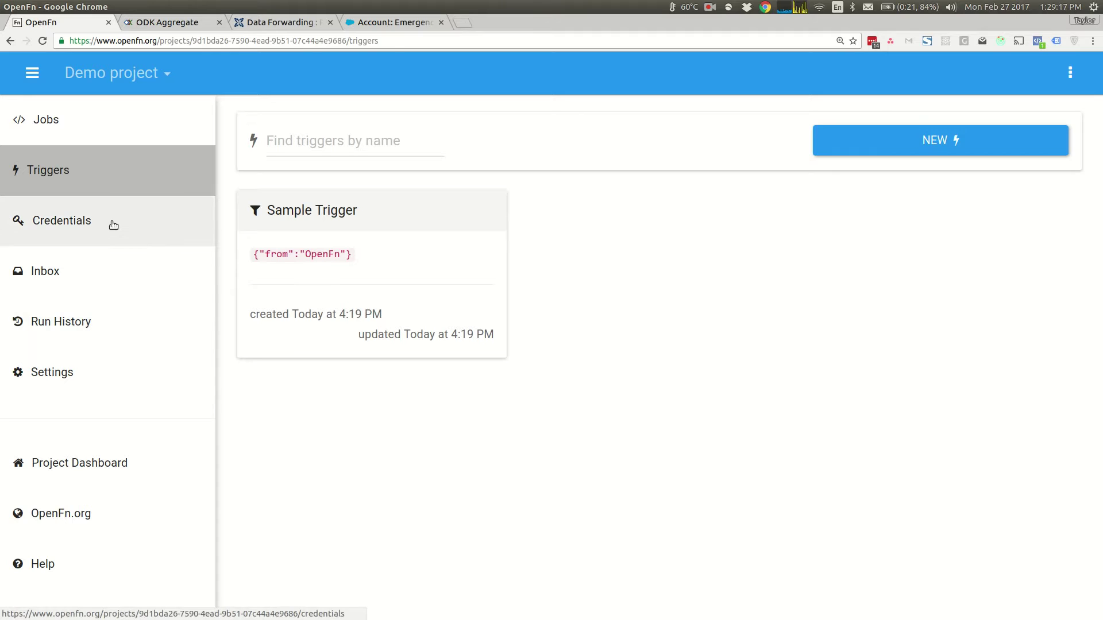
- Open inbox message 566249 and view its body in the Power Editor
{"action": "left_click", "coordinate": [115, 273]}
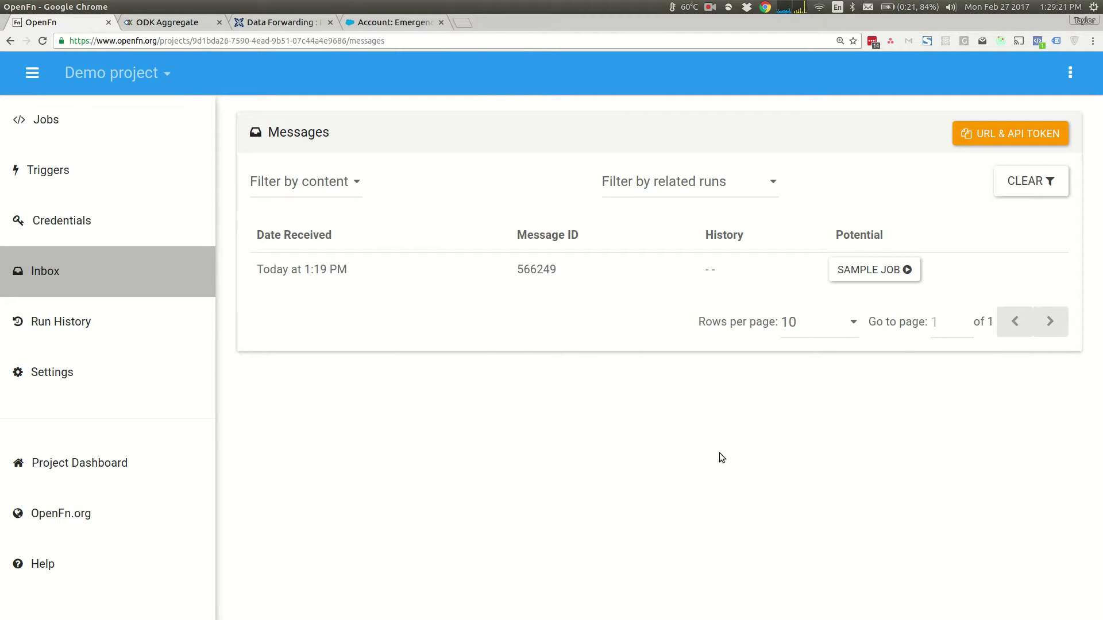
{"action": "left_click", "coordinate": [578, 272]}
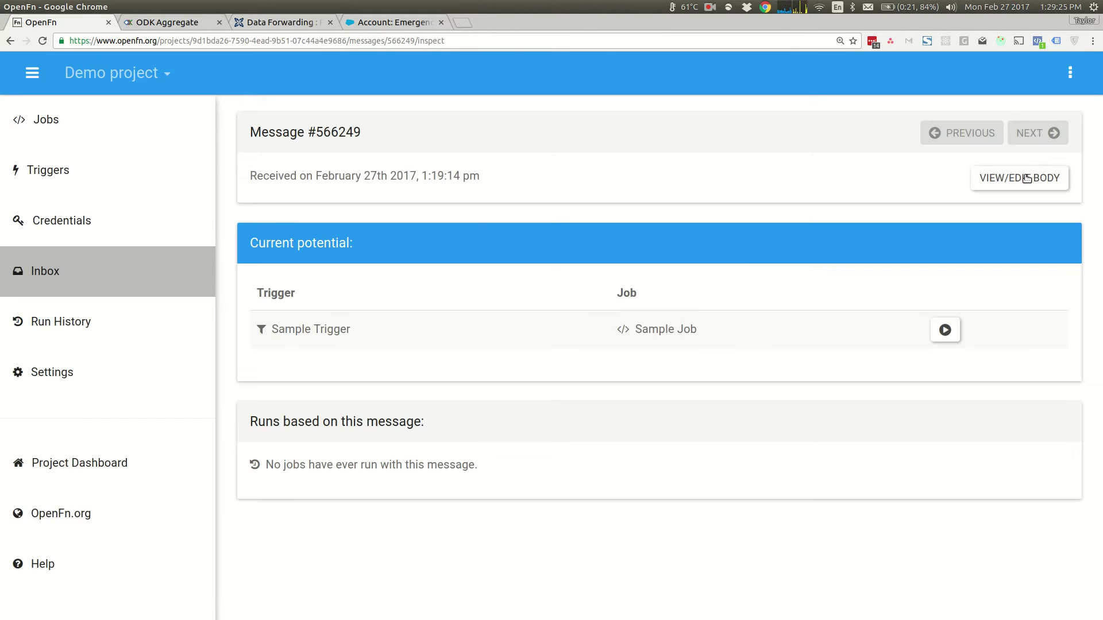
{"action": "left_click", "coordinate": [1027, 179]}
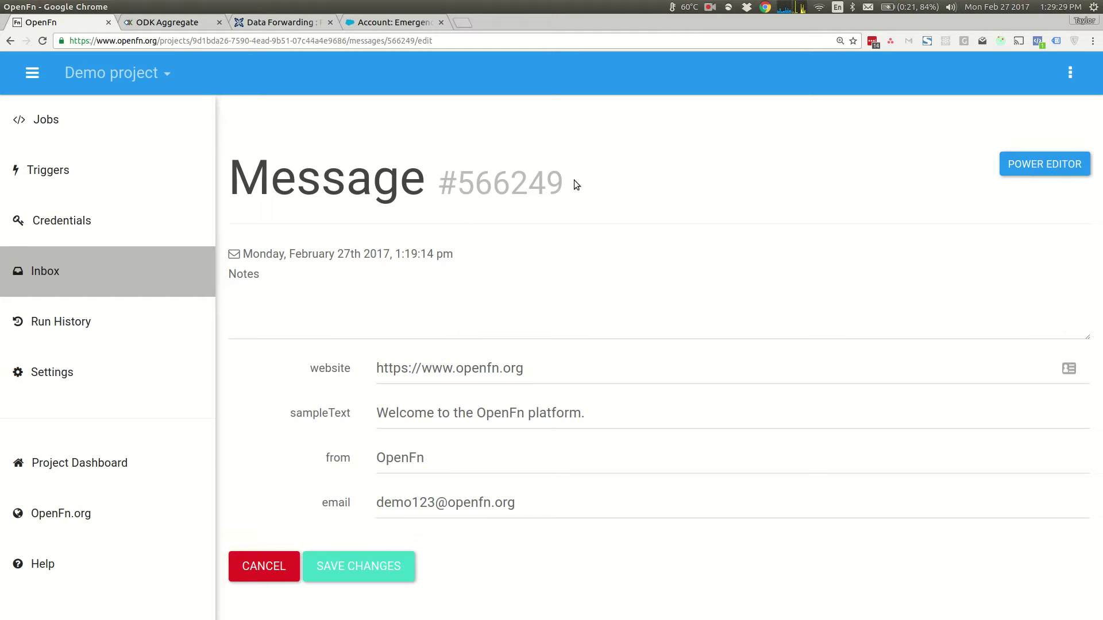
{"action": "left_click", "coordinate": [1032, 172]}
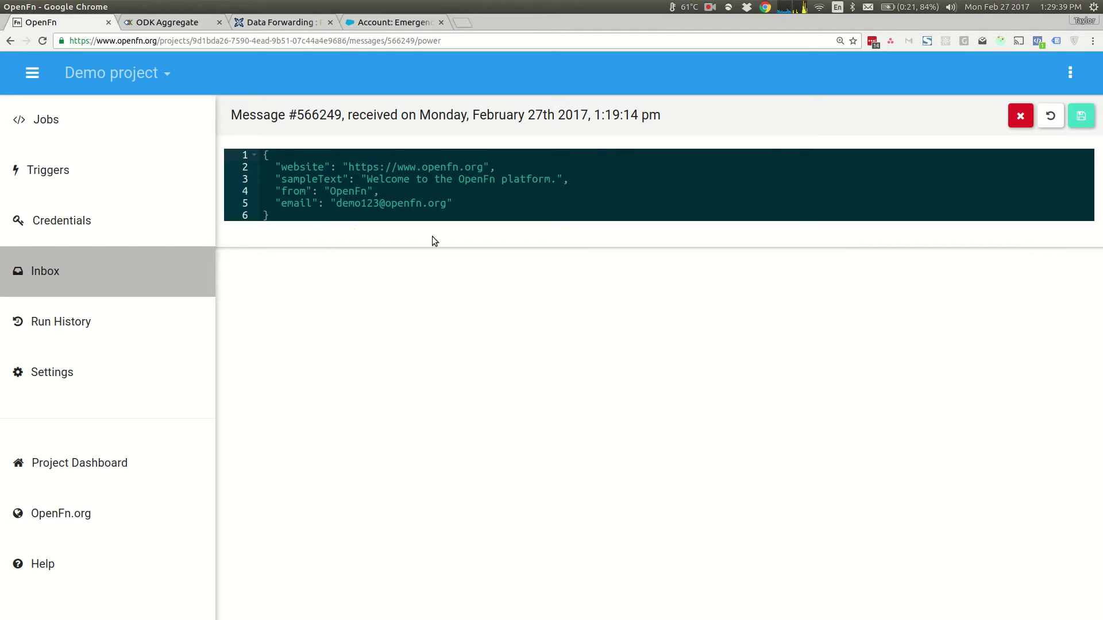
- Select the OpenFn value of the from field in the JSON body
{"action": "left_click", "coordinate": [279, 192]}
{"action": "double_click", "coordinate": [284, 192]}
{"action": "double_click", "coordinate": [351, 193]}
{"action": "left_click", "coordinate": [394, 191]}
- Check Run History, then toggle Sample Job off and on and open its details
{"action": "left_click", "coordinate": [92, 314]}
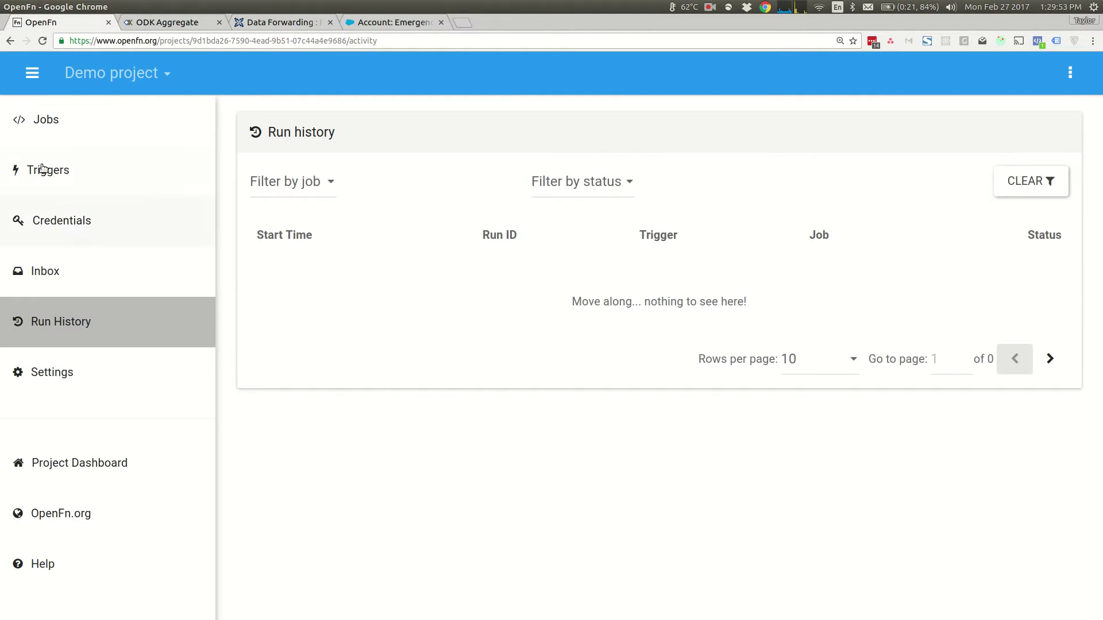
{"action": "left_click", "coordinate": [101, 120]}
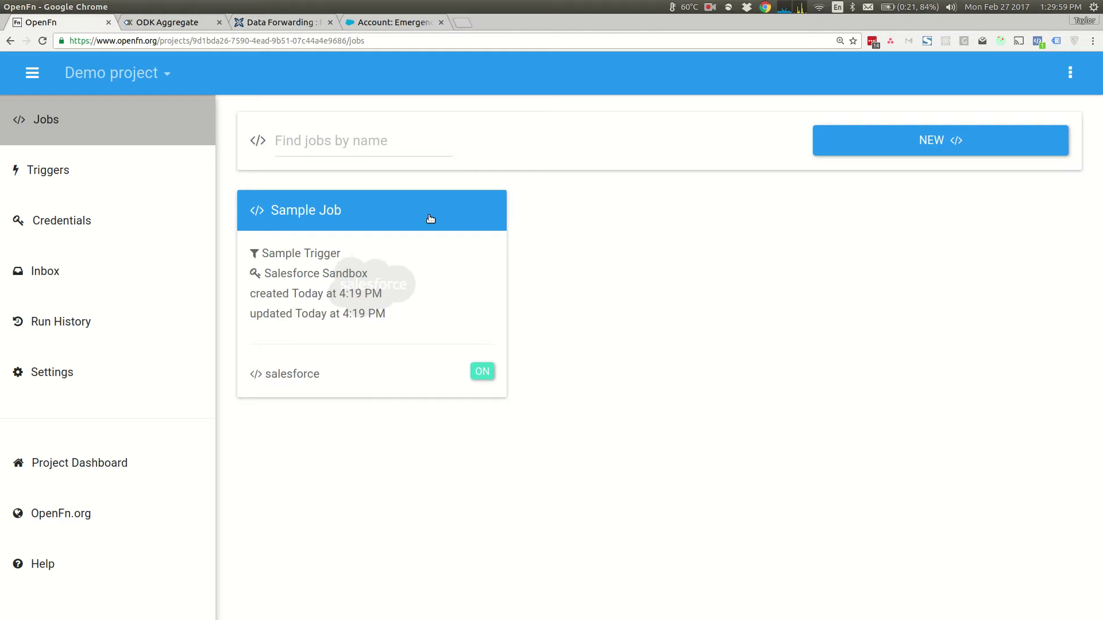
{"action": "left_click", "coordinate": [487, 378]}
{"action": "left_click", "coordinate": [486, 377]}
{"action": "left_click", "coordinate": [398, 230]}
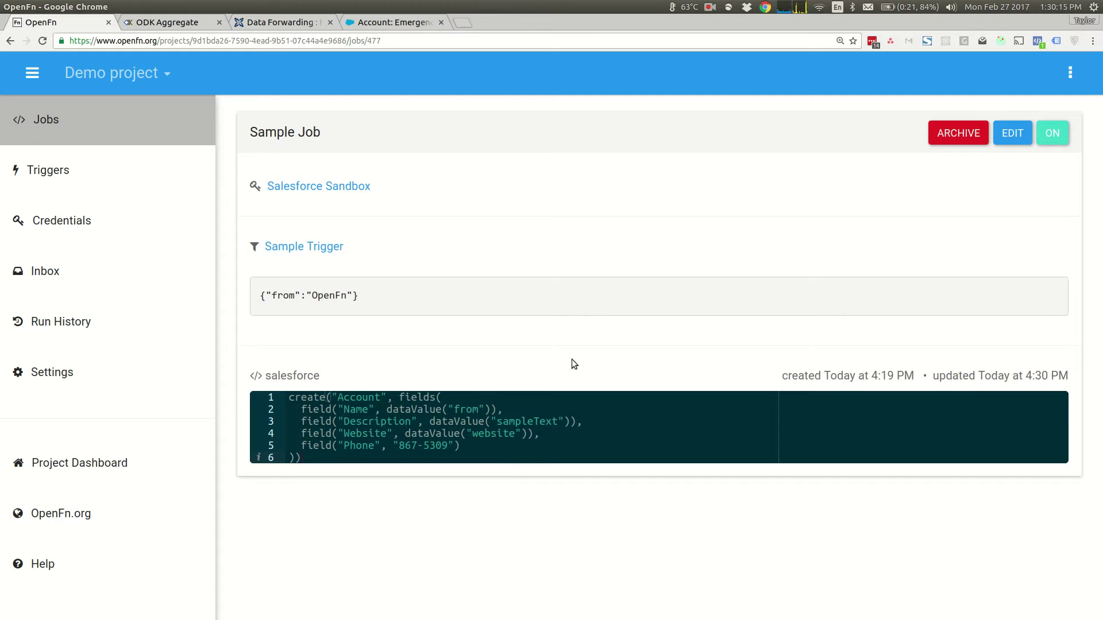
- Open Sample Job's code for editing and inspect the Account object, Name and from mappings
{"action": "left_click", "coordinate": [1012, 133]}
{"action": "key", "text": "ctrl+plus"}
{"action": "key", "text": "ctrl+plus"}
{"action": "key", "text": "ctrl+plus"}
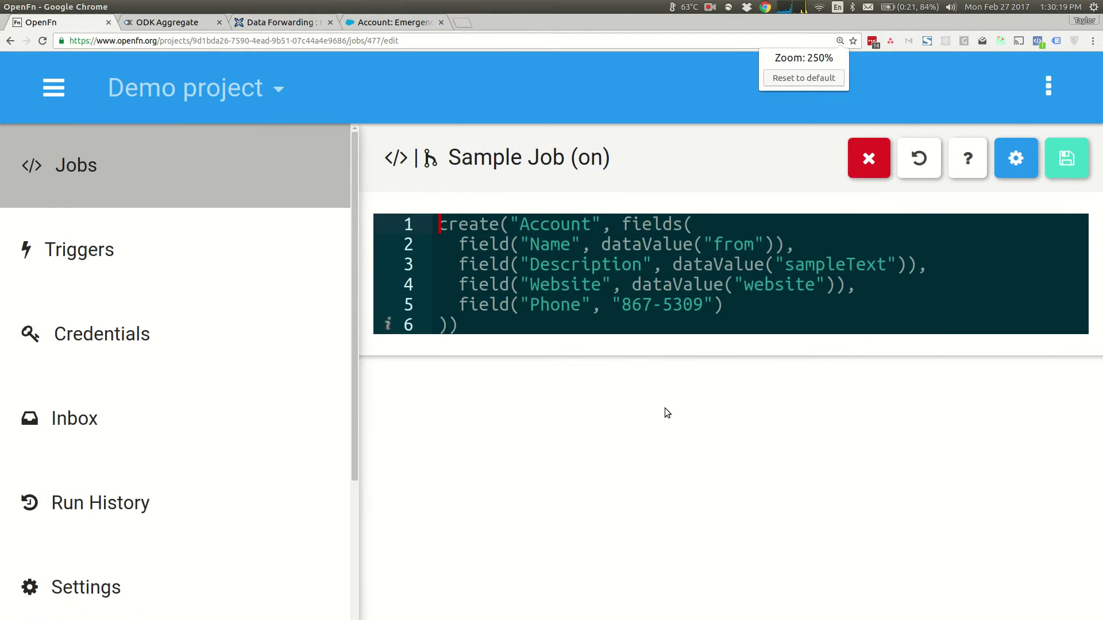
{"action": "key", "text": "ctrl+minus"}
{"action": "double_click", "coordinate": [444, 189]}
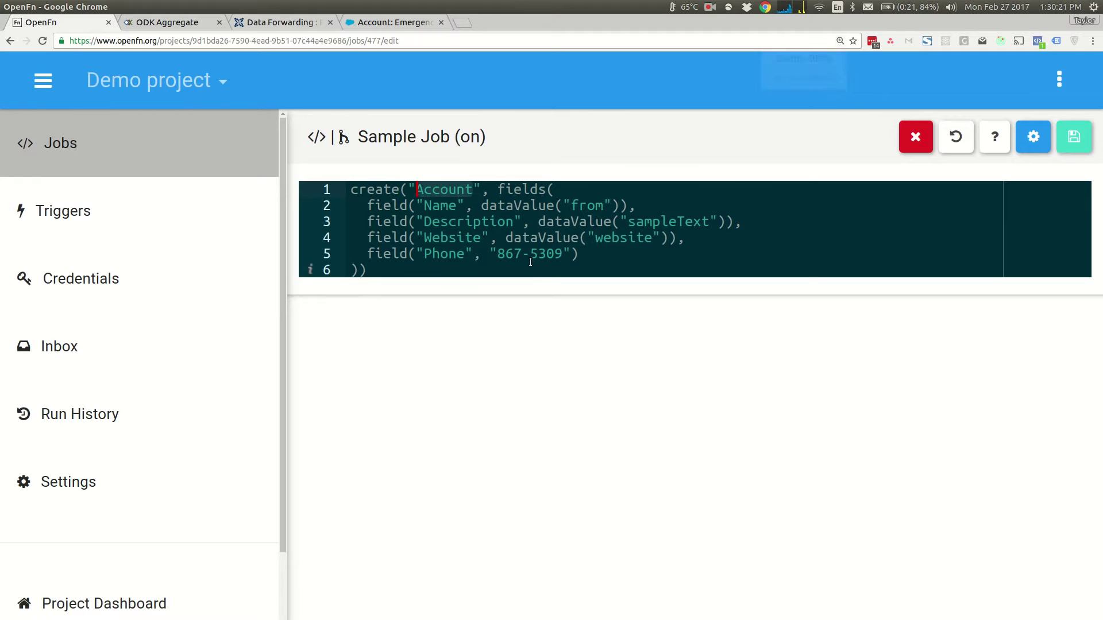
{"action": "left_click", "coordinate": [527, 192]}
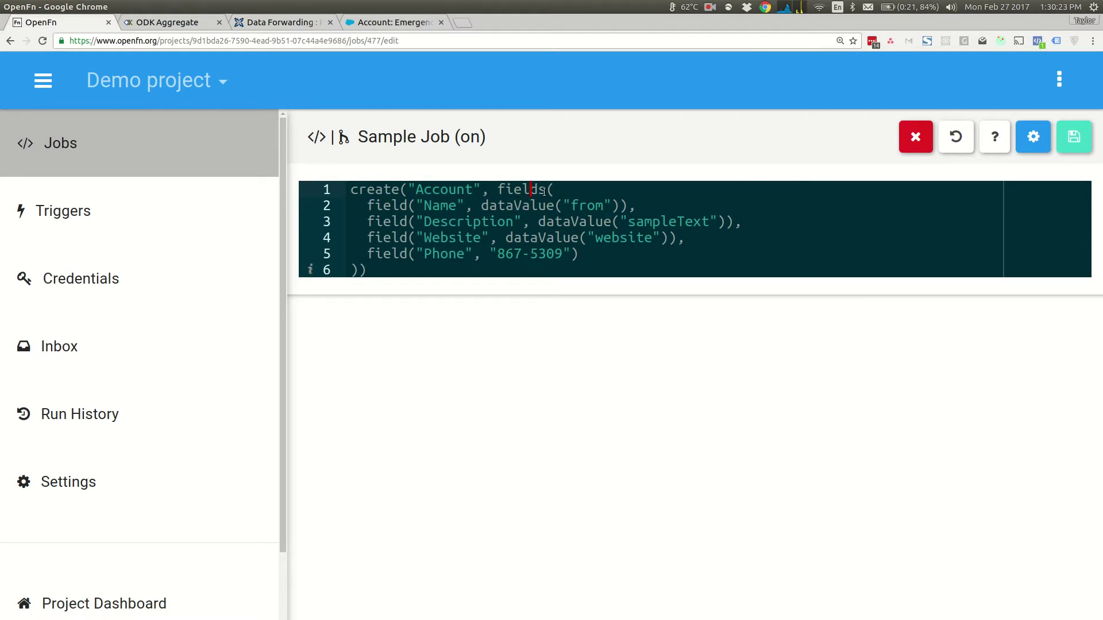
{"action": "double_click", "coordinate": [437, 206]}
{"action": "double_click", "coordinate": [587, 205]}
{"action": "left_click", "coordinate": [590, 208]}
- Inspect the sampleText, website and hardcoded phone mappings, then return to the Inbox
{"action": "double_click", "coordinate": [676, 222]}
{"action": "left_click", "coordinate": [475, 237]}
{"action": "double_click", "coordinate": [630, 238]}
{"action": "left_click", "coordinate": [418, 254]}
{"action": "left_click", "coordinate": [490, 254]}
{"action": "left_click_drag", "start_coordinate": [493, 254], "coordinate": [575, 253]}
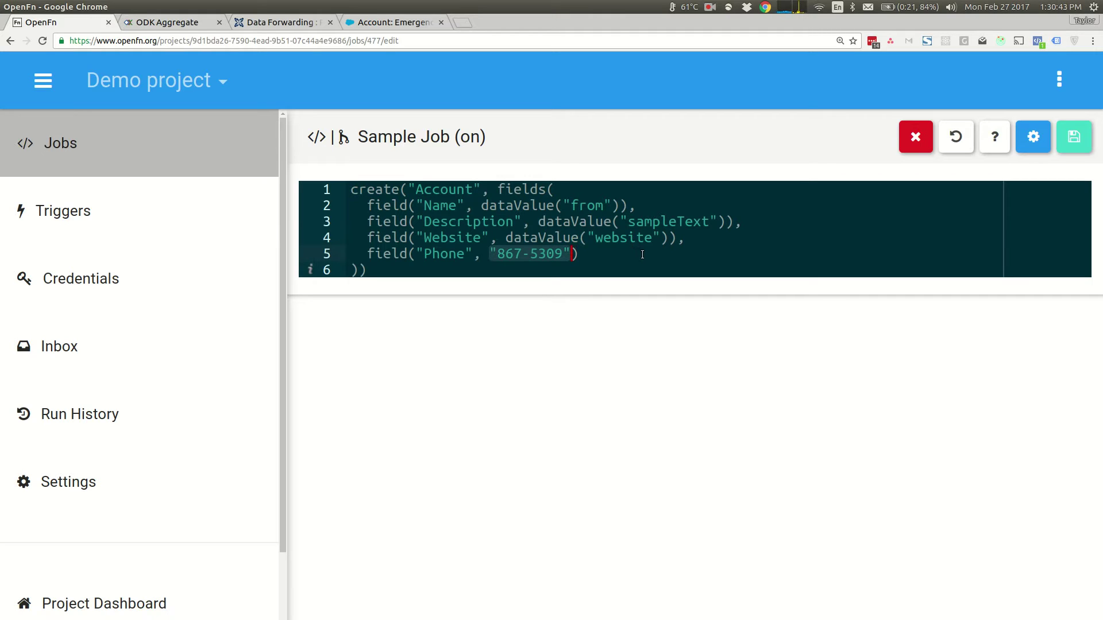
{"action": "left_click", "coordinate": [607, 252]}
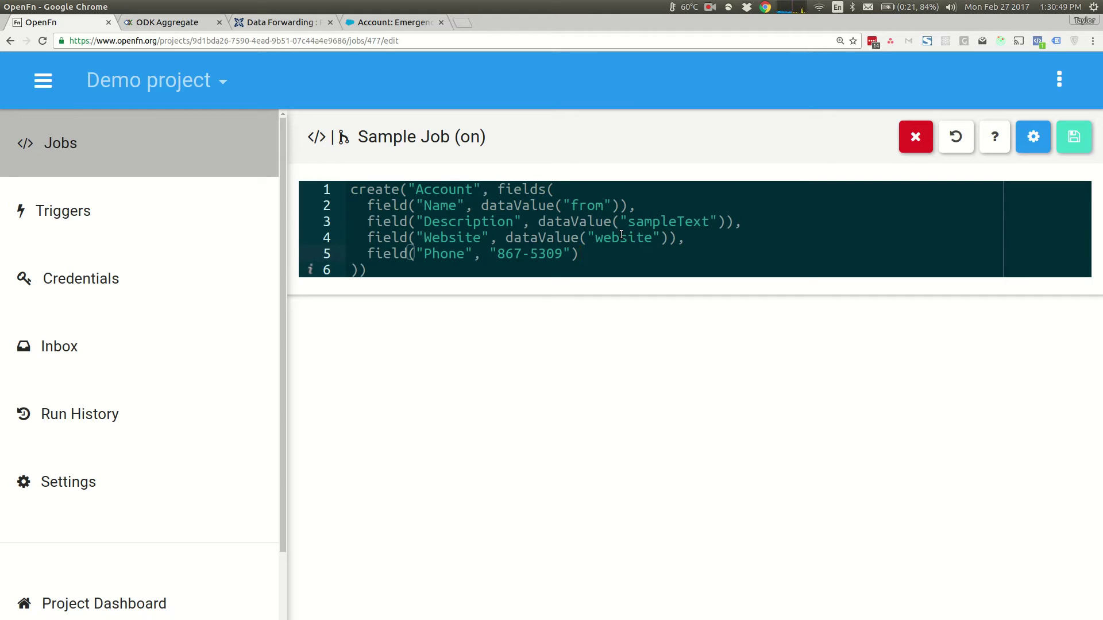
{"action": "left_click", "coordinate": [164, 344]}
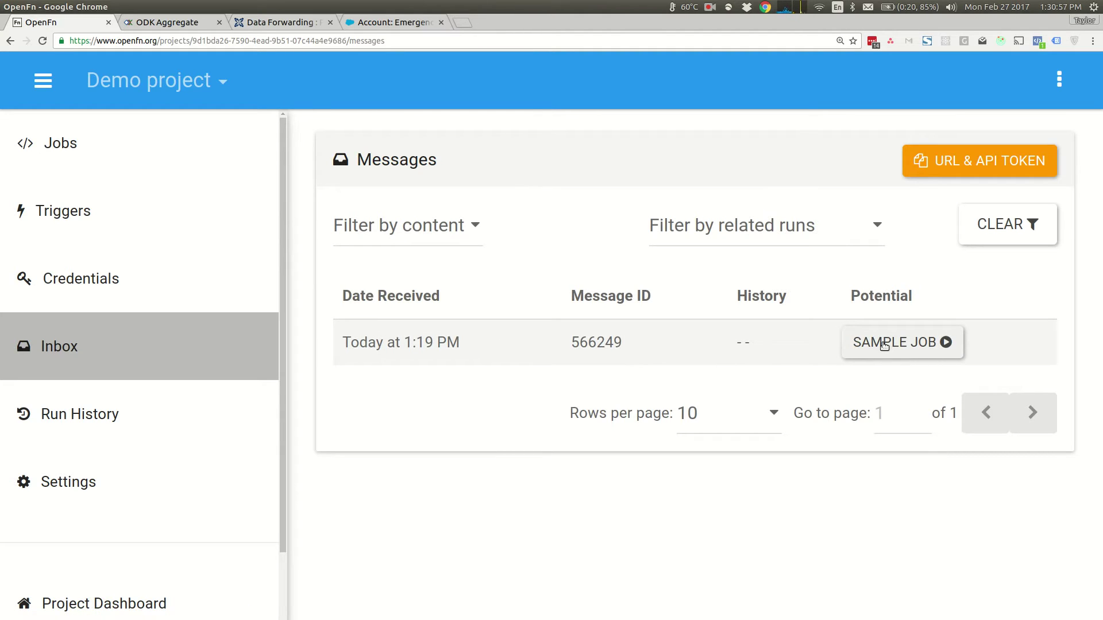
- From message 566249's Sample Job history link, open run #455896 and its log
{"action": "left_click", "coordinate": [865, 345]}
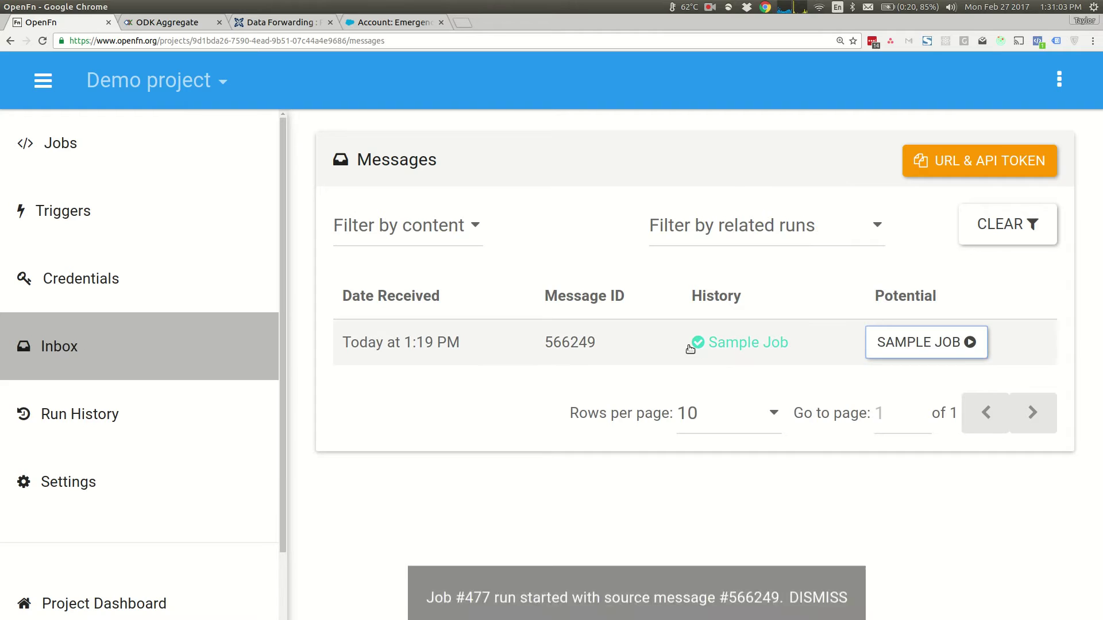
{"action": "left_click", "coordinate": [689, 345]}
{"action": "scroll", "coordinate": [655, 356], "scroll_direction": "down", "scroll_amount": 1}
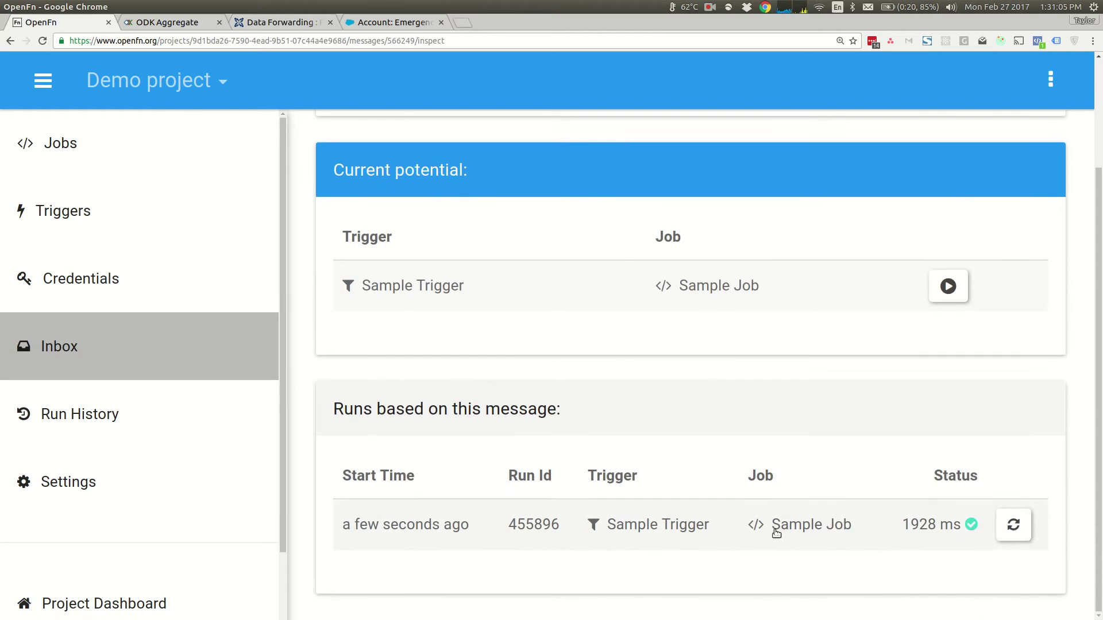
{"action": "scroll", "coordinate": [650, 312], "scroll_direction": "up", "scroll_amount": 3}
{"action": "scroll", "coordinate": [639, 347], "scroll_direction": "down", "scroll_amount": 3}
{"action": "left_click", "coordinate": [712, 524]}
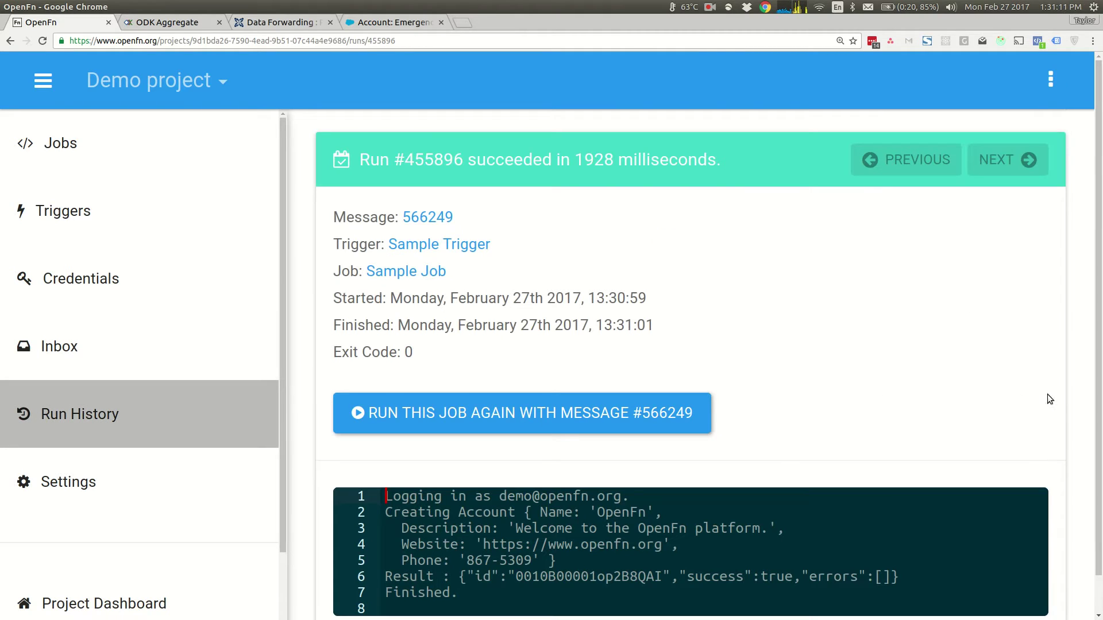
- Zoom out and go through the created account's name, description, website and phone in the log
{"action": "key", "text": "ctrl+minus"}
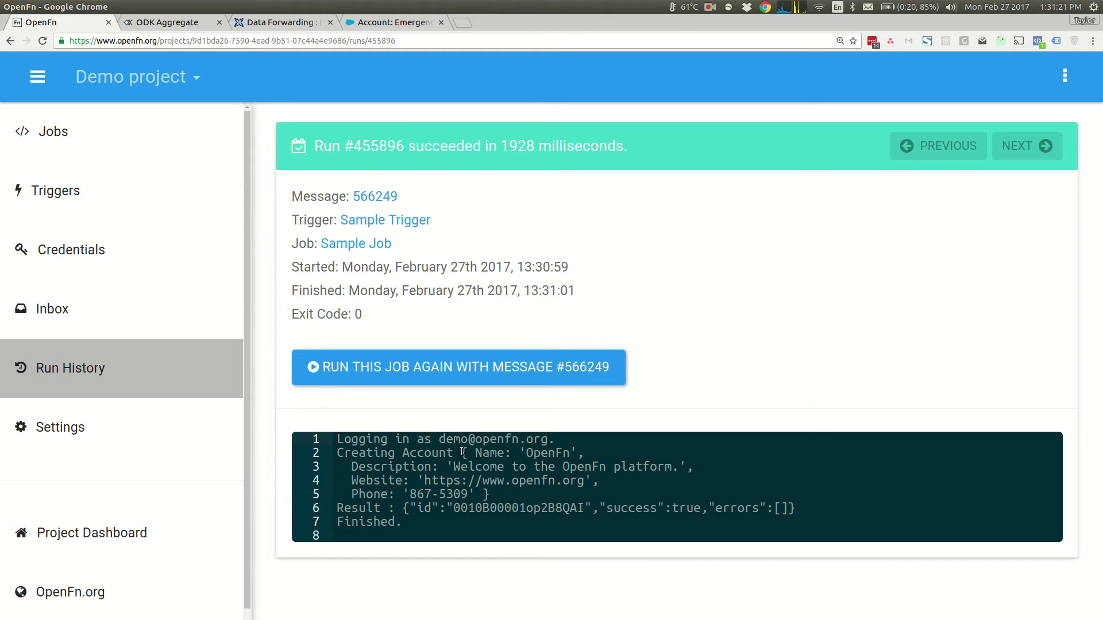
{"action": "left_click_drag", "start_coordinate": [466, 454], "coordinate": [496, 494]}
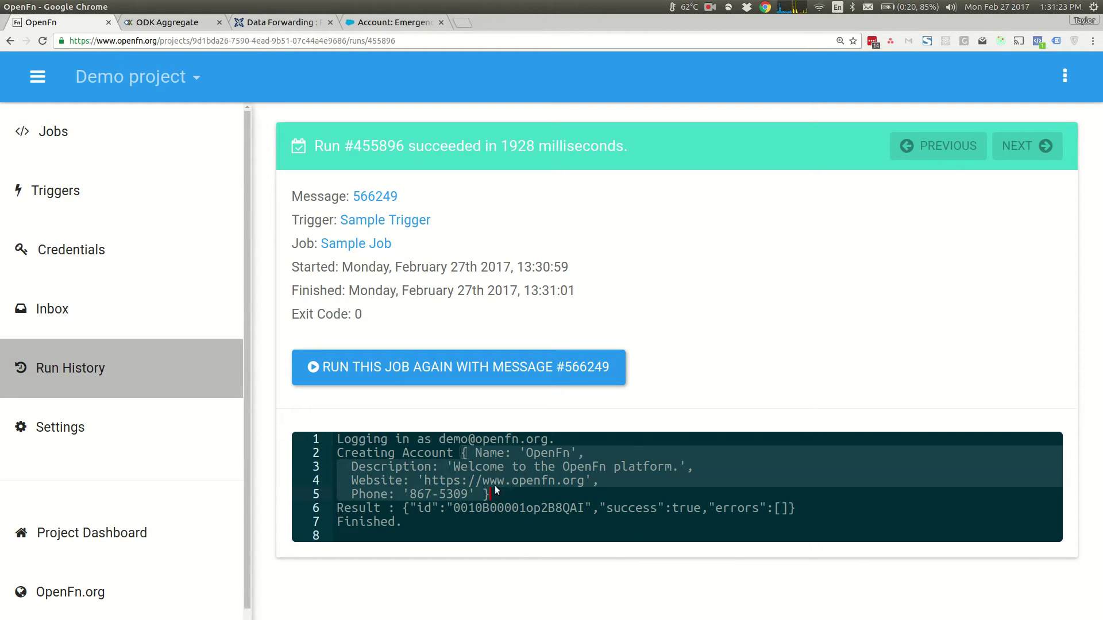
{"action": "left_click", "coordinate": [565, 456]}
{"action": "left_click", "coordinate": [409, 467]}
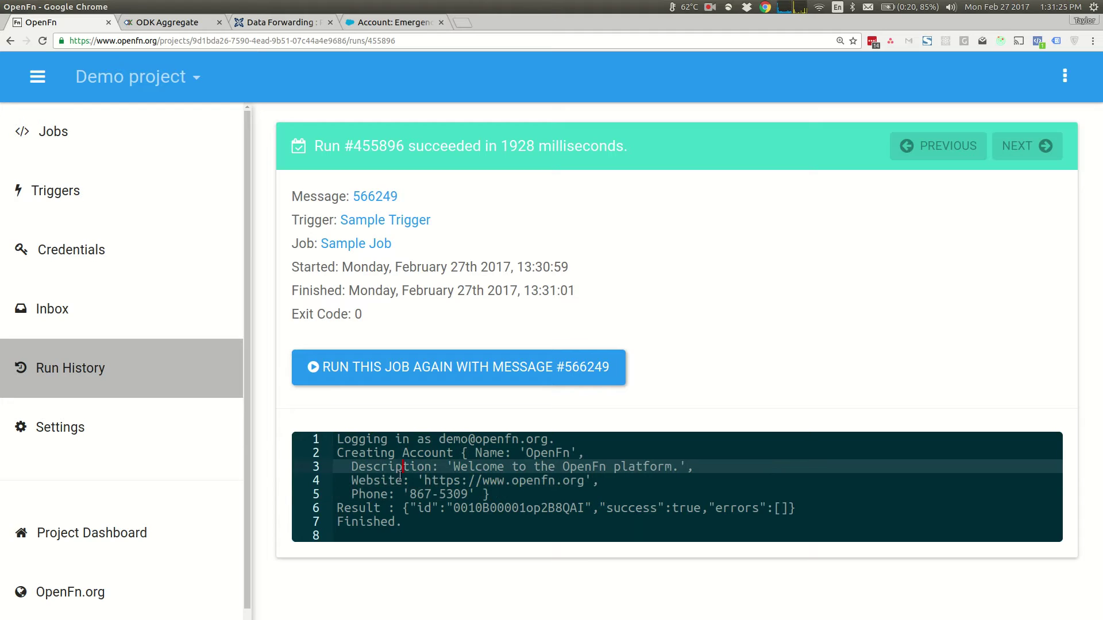
{"action": "left_click", "coordinate": [395, 481]}
{"action": "left_click", "coordinate": [389, 495]}
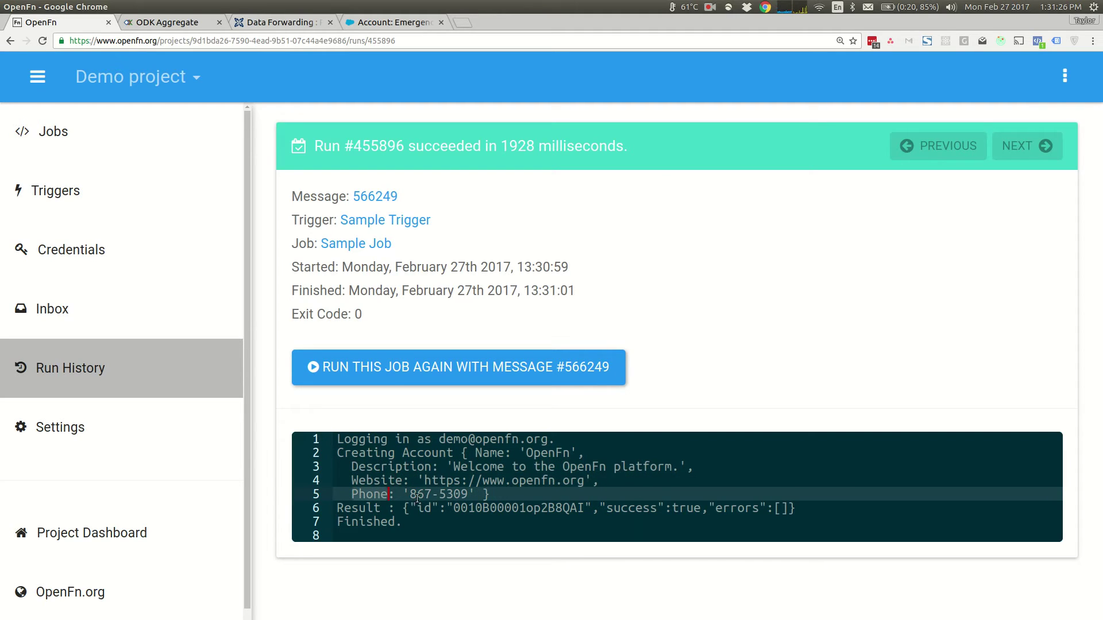
{"action": "left_click", "coordinate": [514, 498]}
- Highlight the success true result and created account id, then return to the Inbox
{"action": "double_click", "coordinate": [632, 509]}
{"action": "double_click", "coordinate": [674, 509]}
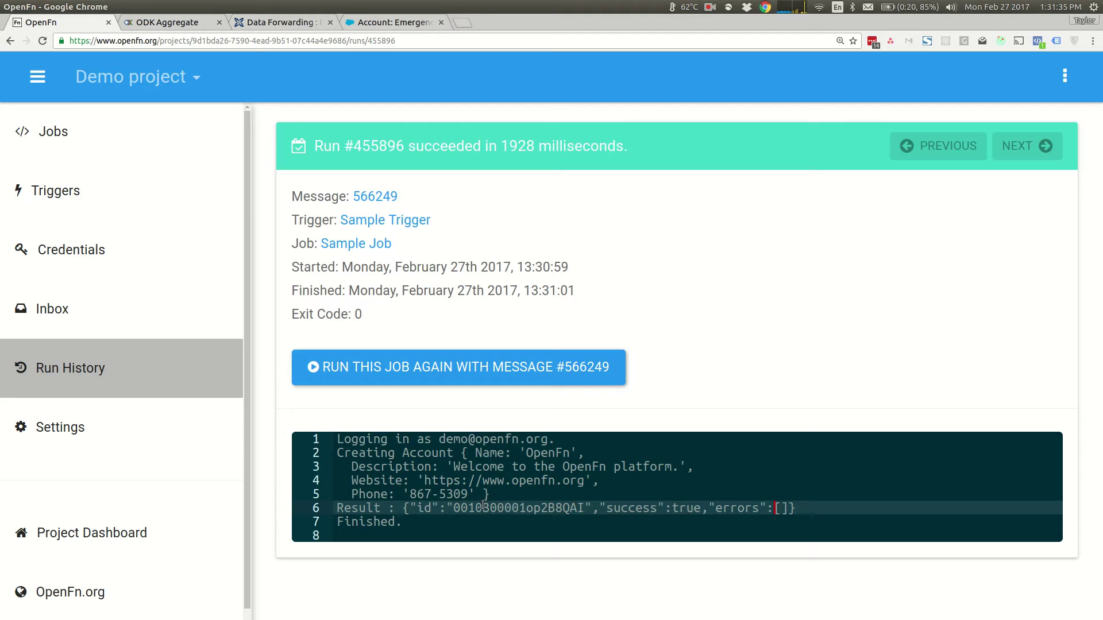
{"action": "double_click", "coordinate": [482, 508]}
{"action": "left_click", "coordinate": [475, 521]}
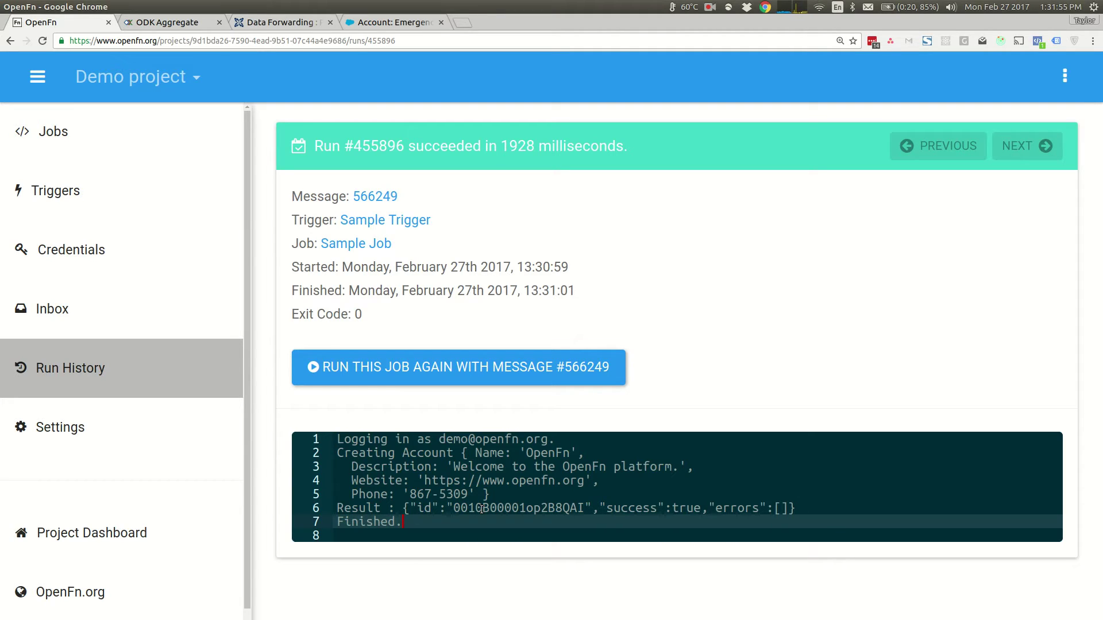
{"action": "left_click", "coordinate": [140, 305]}
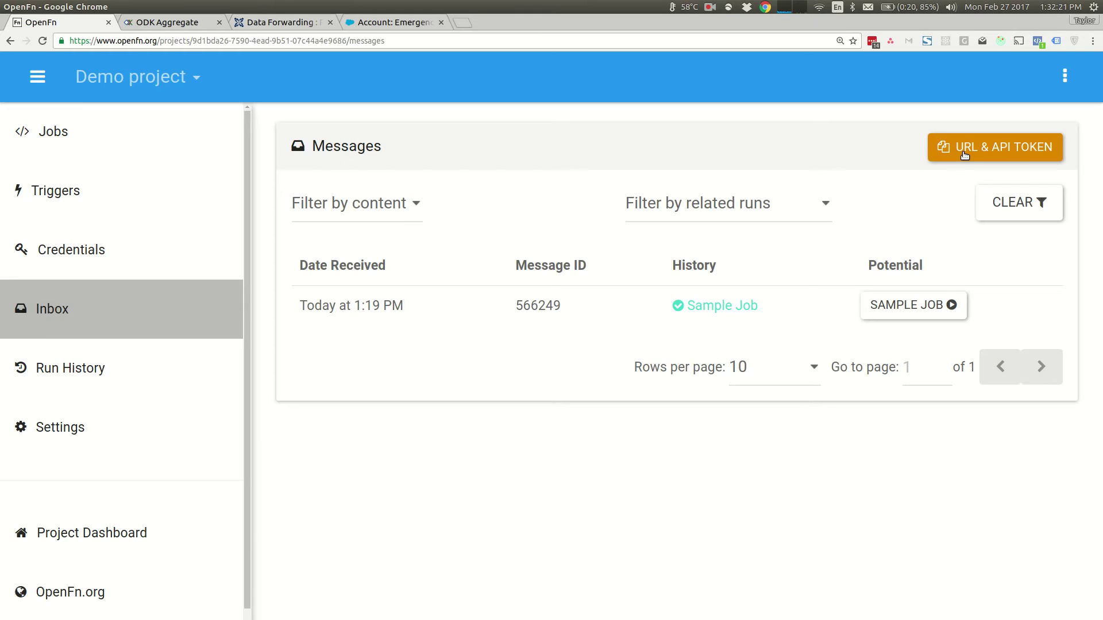
- Copy the inbox URL via URL & API TOKEN and switch to the ODK Aggregate tab
{"action": "left_click", "coordinate": [964, 154]}
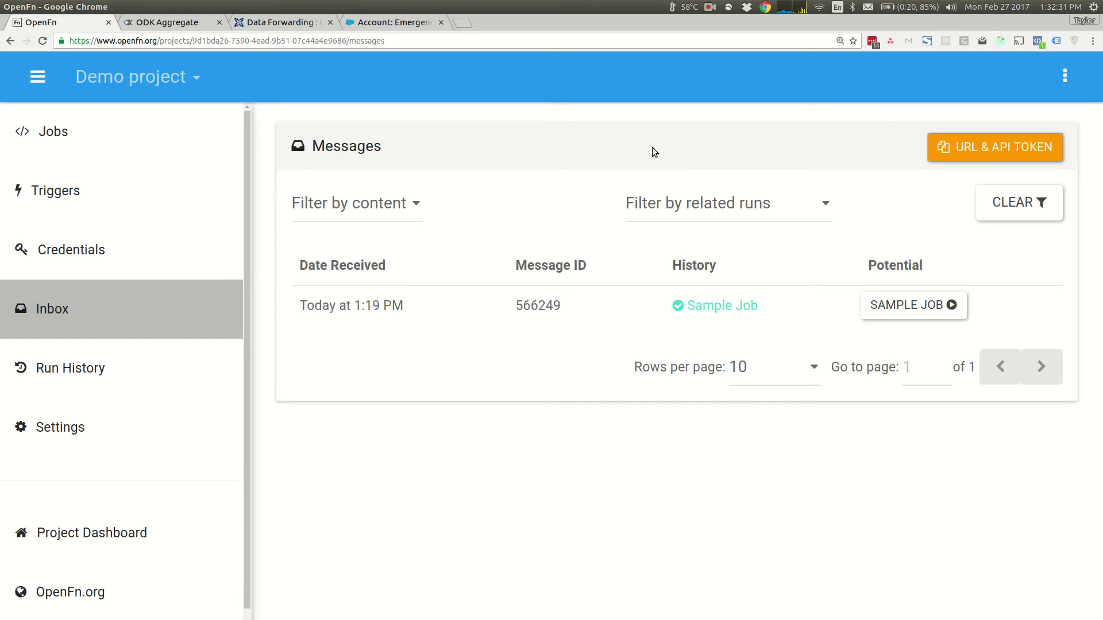
{"action": "left_click", "coordinate": [160, 22]}
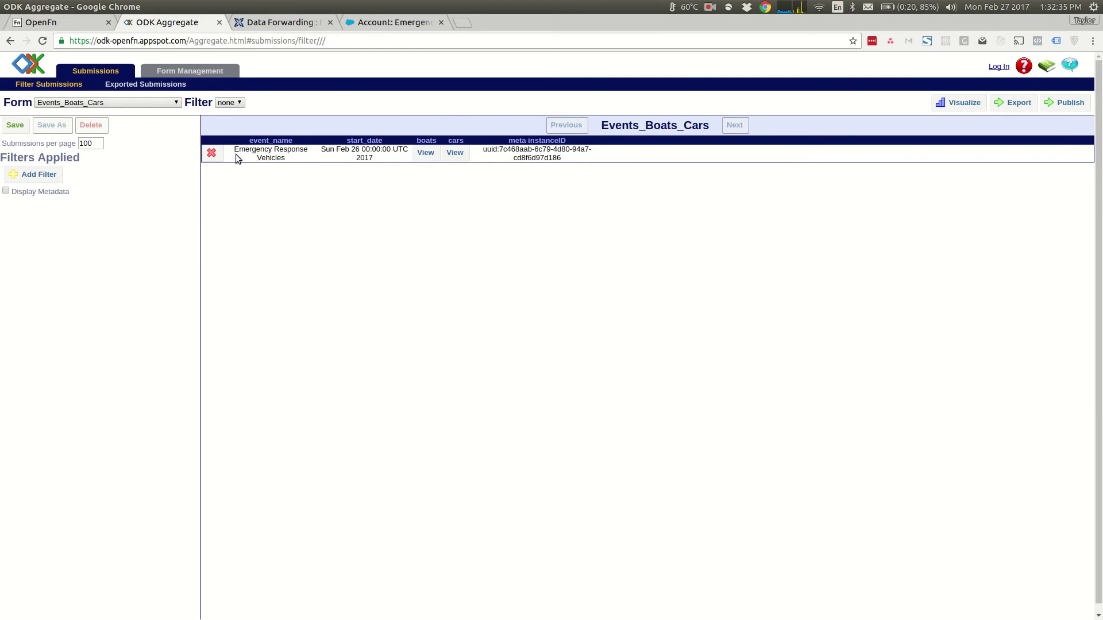
- Publish to a Z-ALPHA JSON Server with BOTH upload & stream, using the pasted OpenFn inbox URL
{"action": "left_click", "coordinate": [1055, 104]}
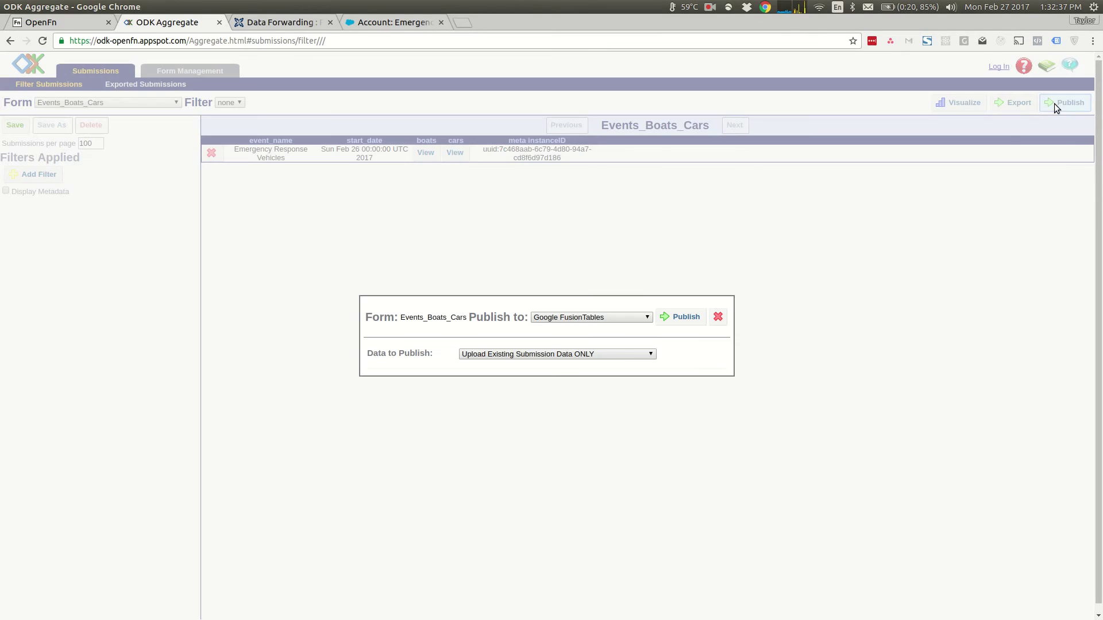
{"action": "left_click", "coordinate": [572, 317]}
{"action": "left_click", "coordinate": [574, 318]}
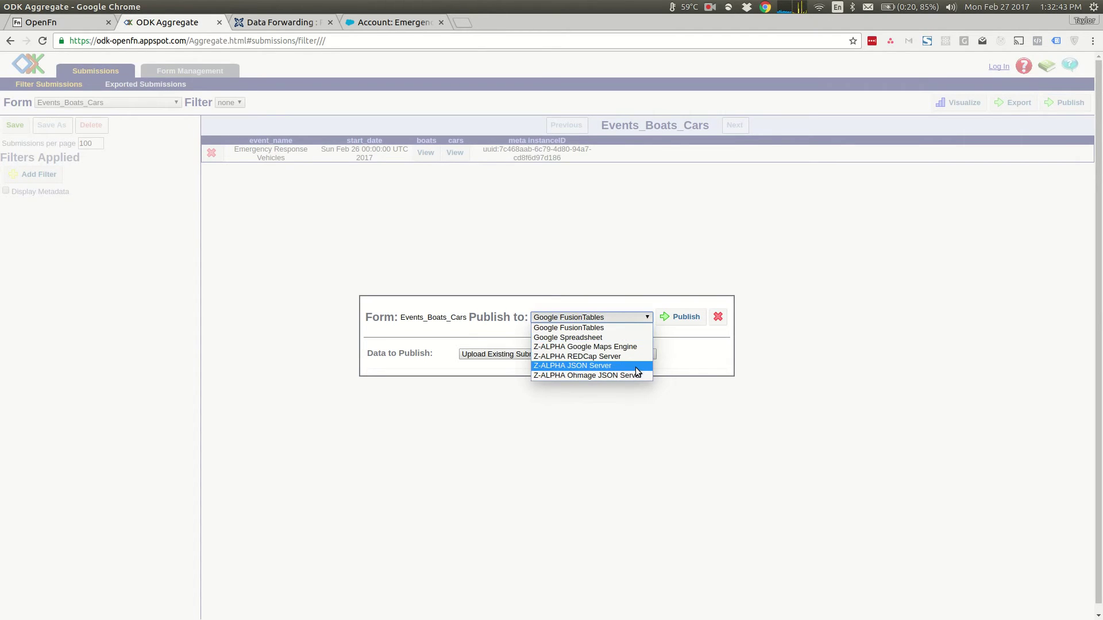
{"action": "left_click", "coordinate": [597, 364]}
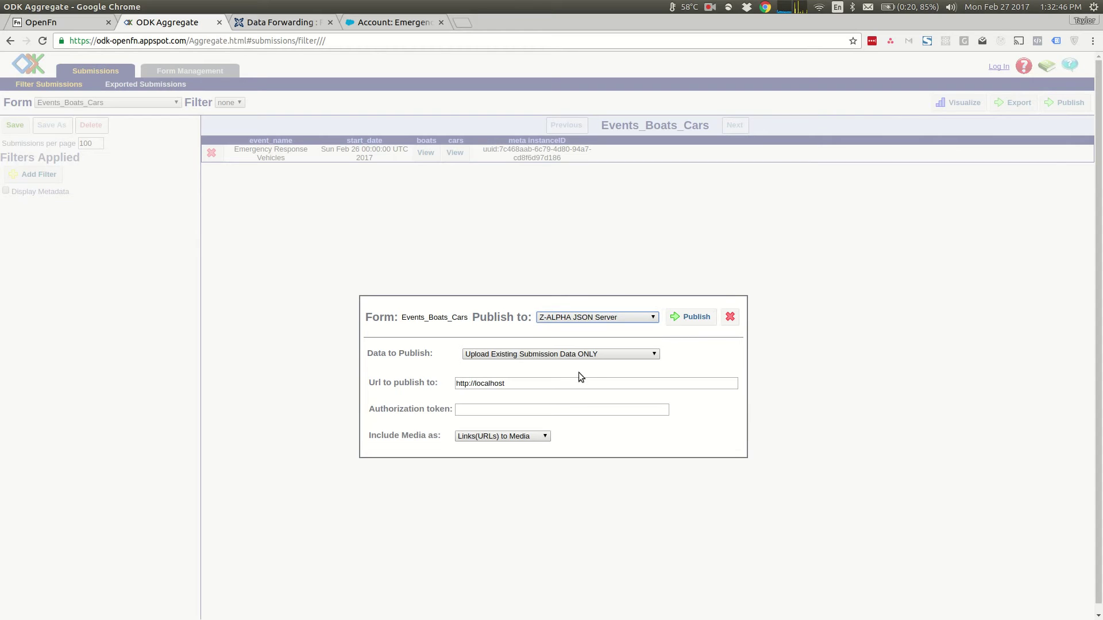
{"action": "left_click", "coordinate": [501, 353]}
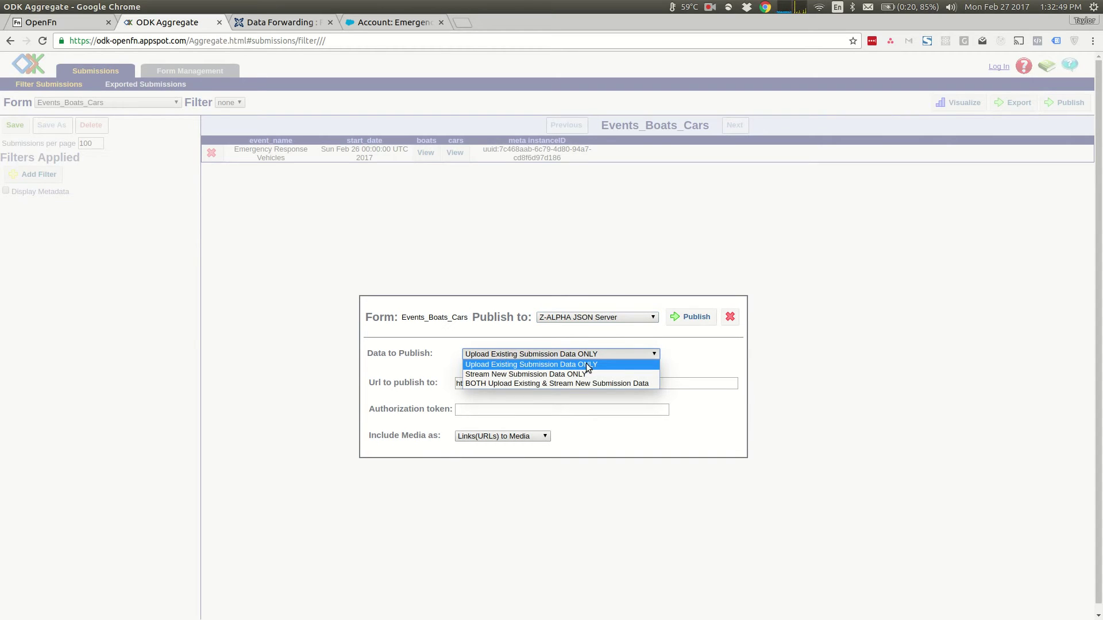
{"action": "left_click", "coordinate": [571, 383]}
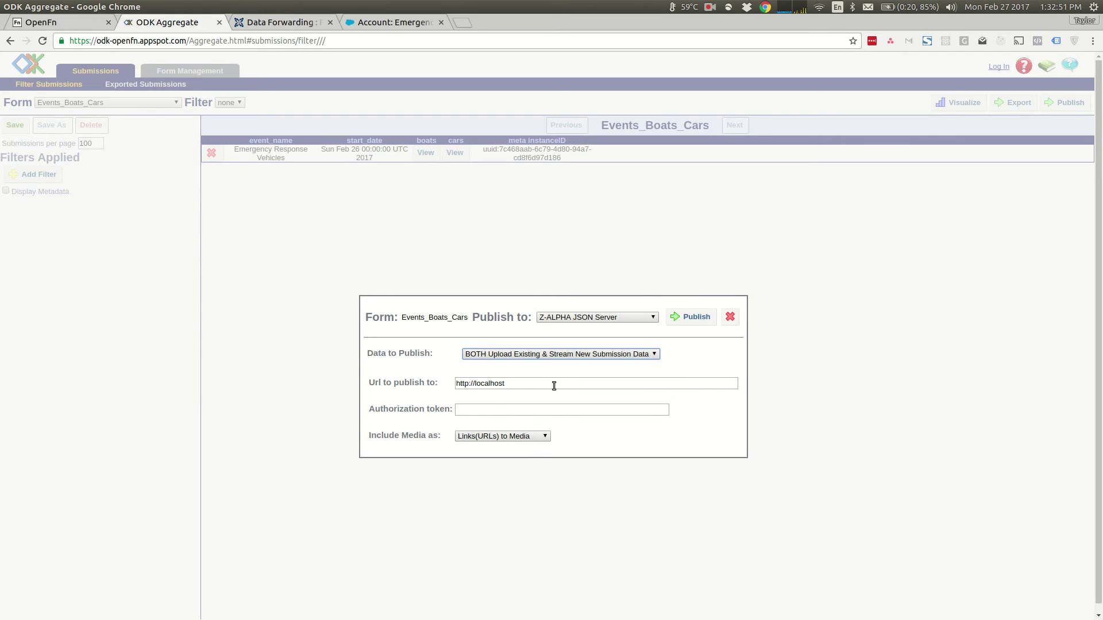
{"action": "left_click_drag", "start_coordinate": [554, 386], "coordinate": [397, 385]}
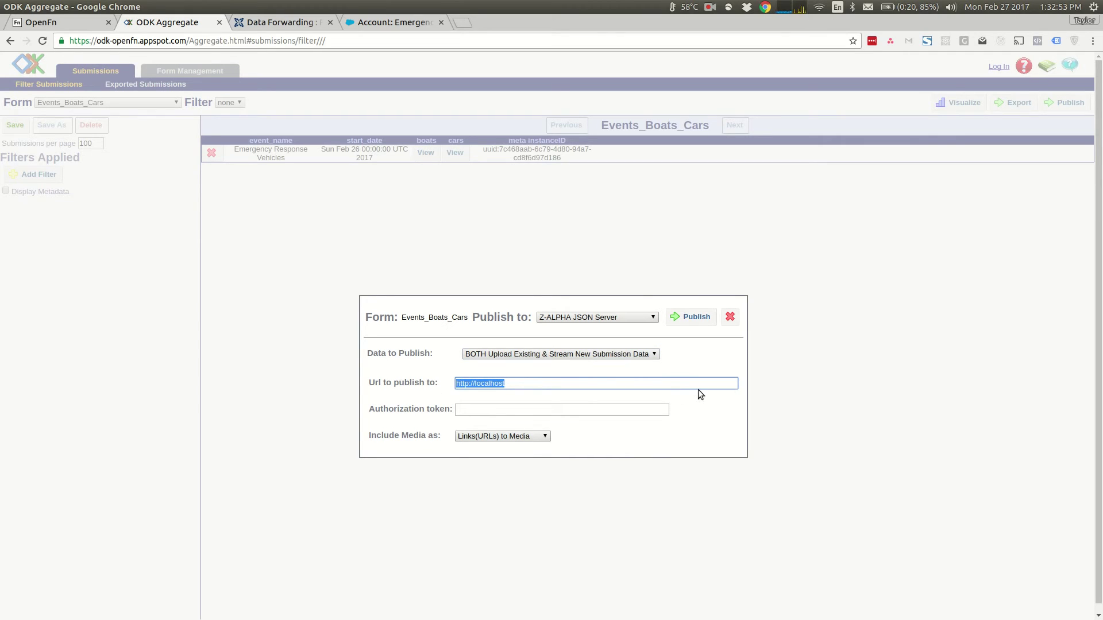
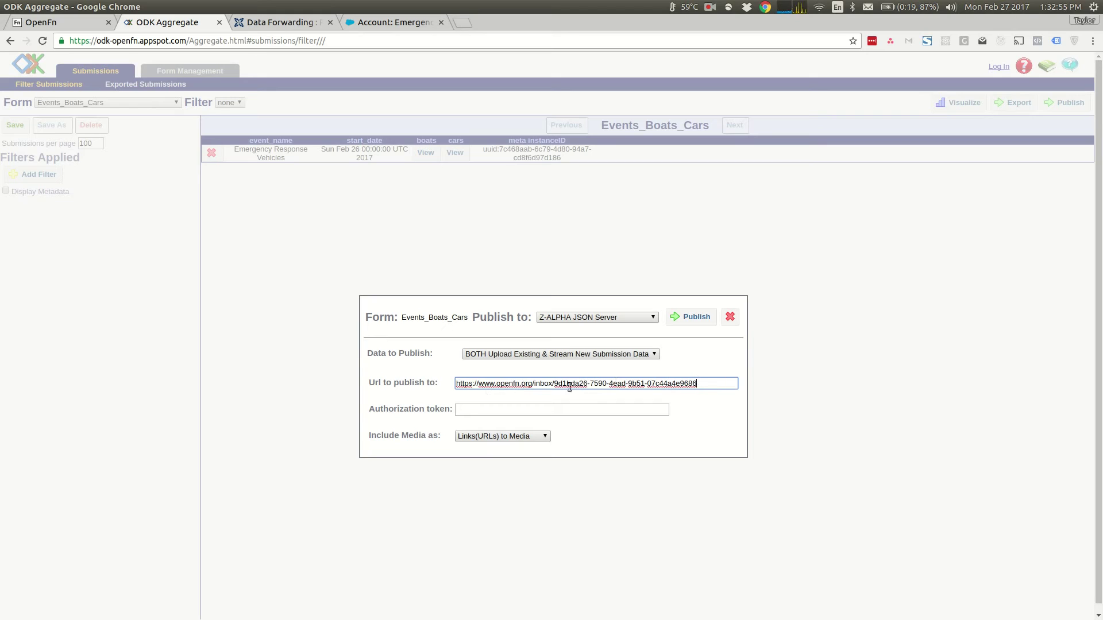
{"action": "left_click", "coordinate": [691, 317]}
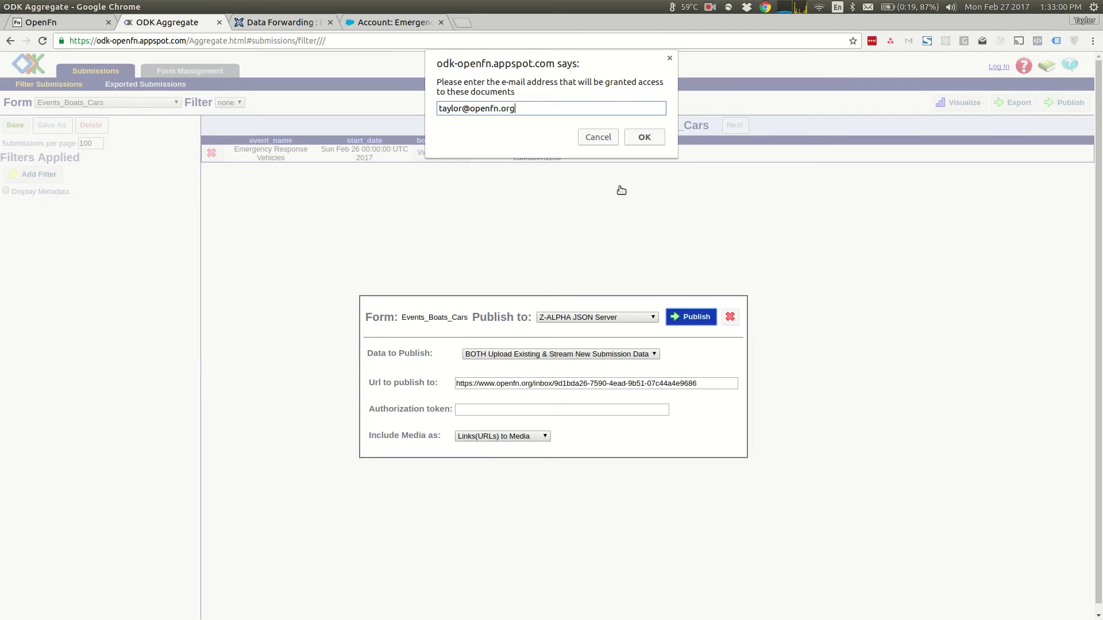
- Enter and confirm the account e-mail address, then switch to the CommCare HQ tab
{"action": "key", "text": "Return"}
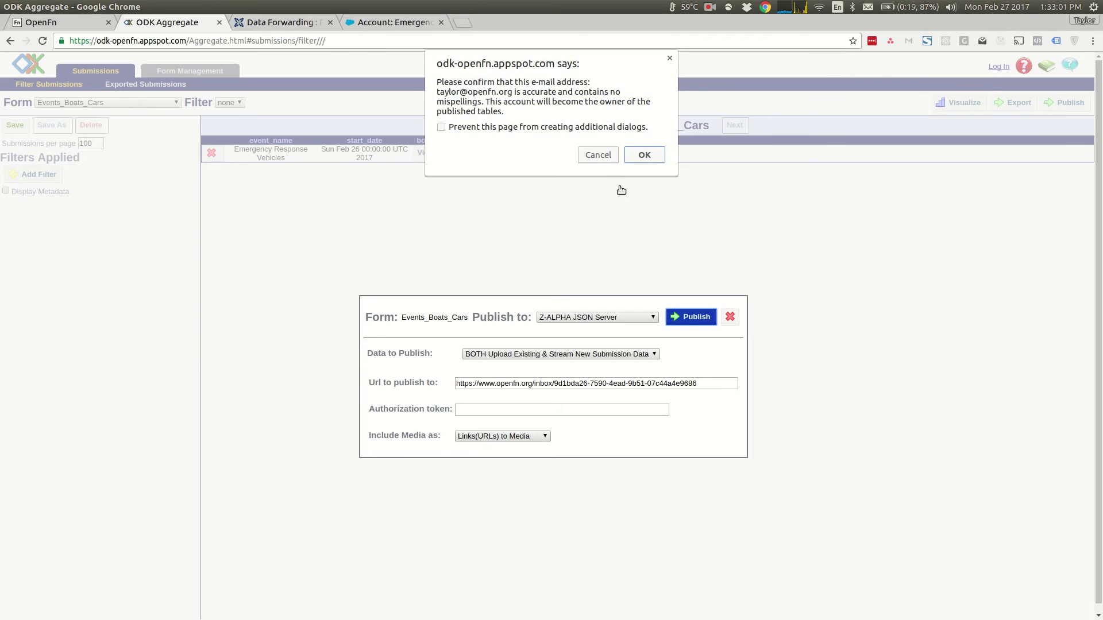
{"action": "key", "text": "Return"}
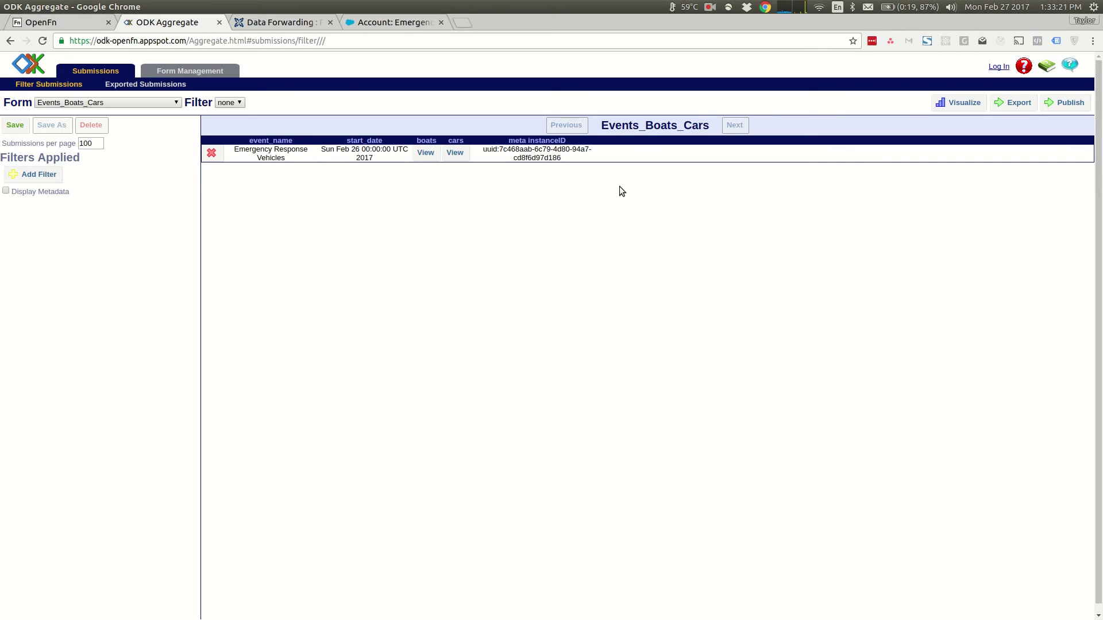
{"action": "key", "text": "ctrl+Tab"}
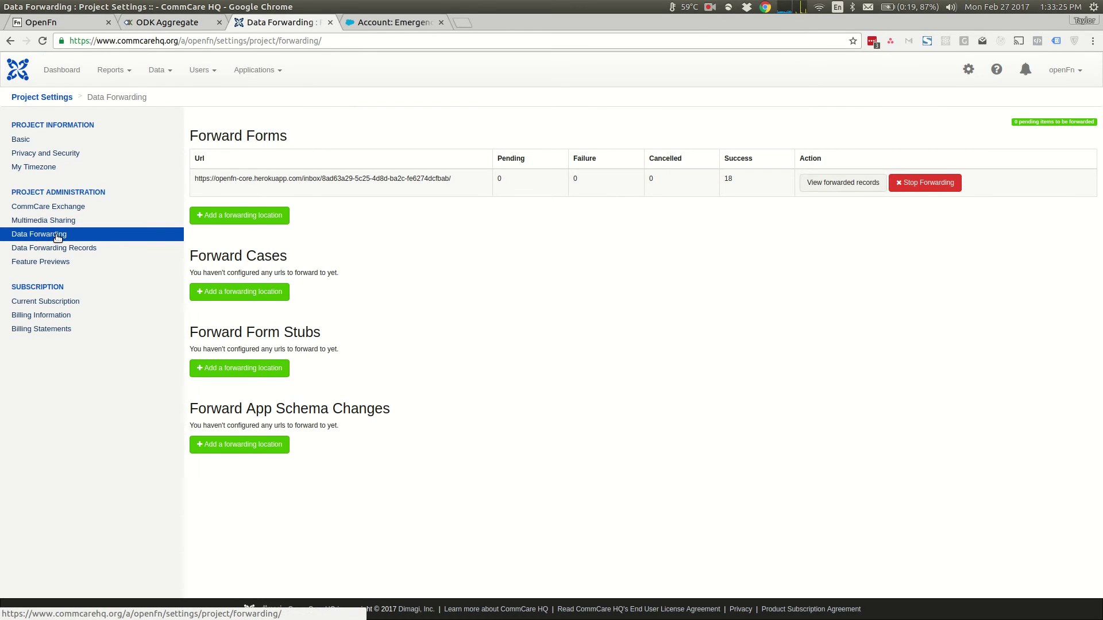
- Add a CommCare form forwarding location that sends JSON to the pasted OpenFn inbox URL
{"action": "left_click", "coordinate": [249, 218]}
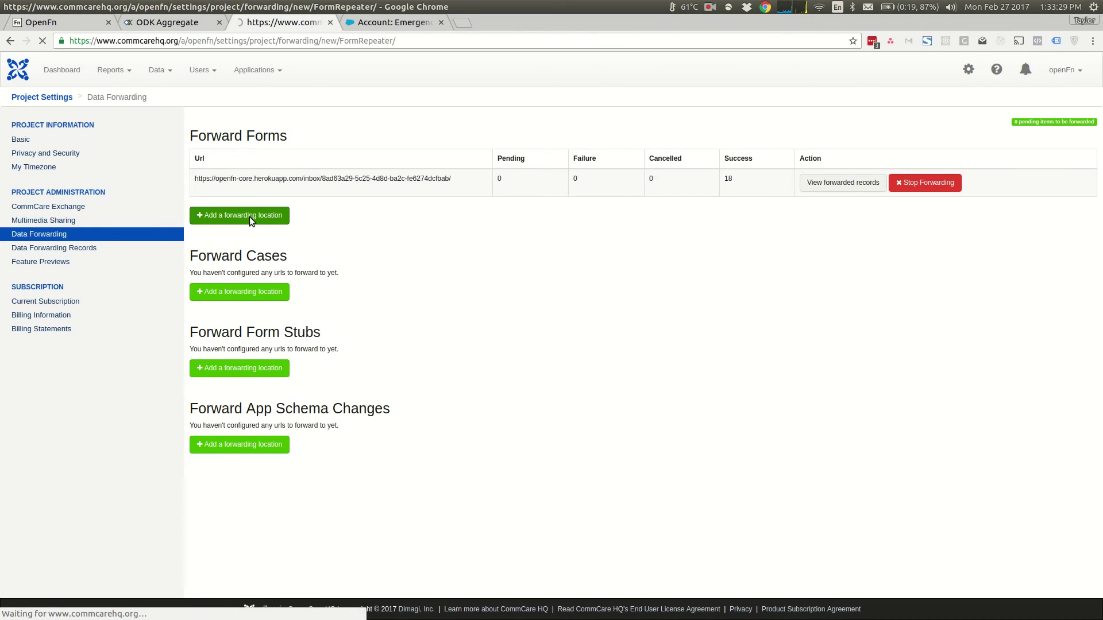
{"action": "left_click", "coordinate": [398, 154]}
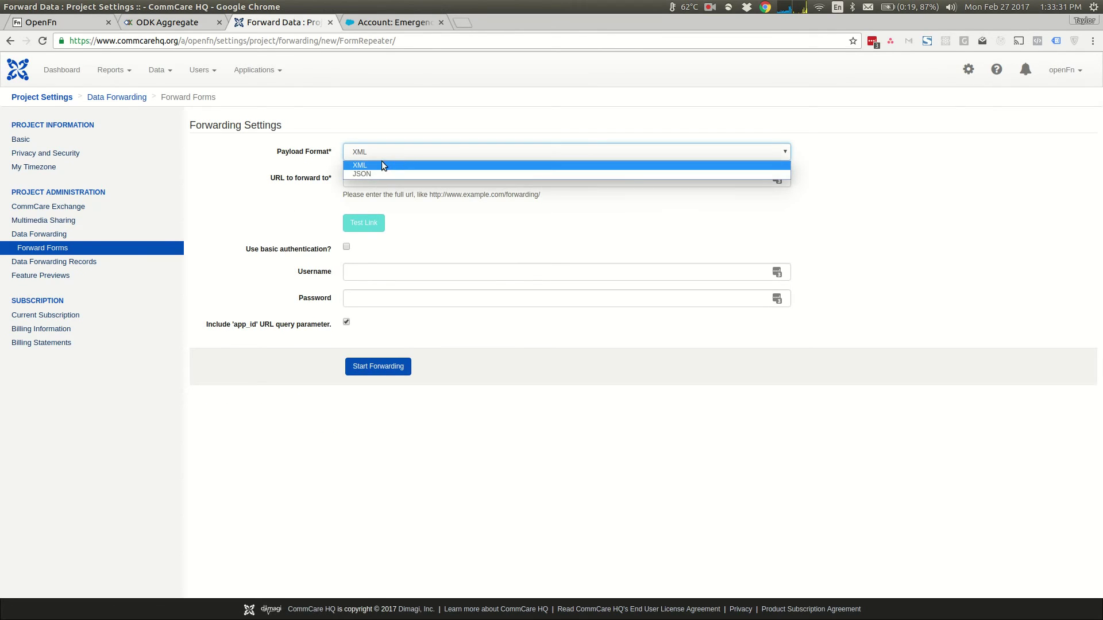
{"action": "left_click", "coordinate": [374, 173]}
{"action": "left_click", "coordinate": [375, 177]}
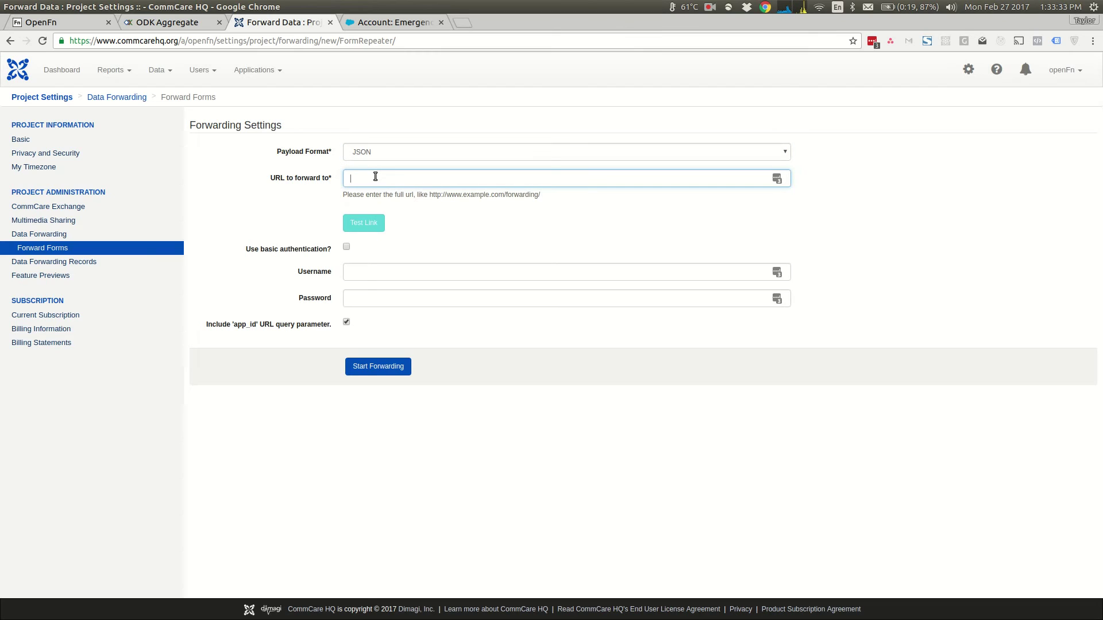
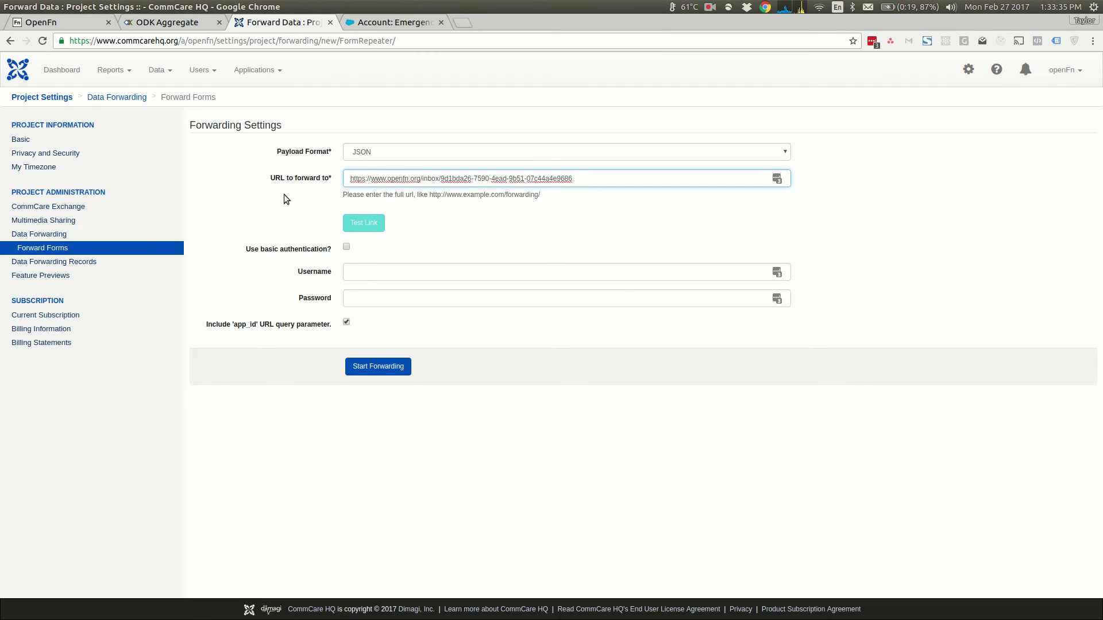
{"action": "left_click", "coordinate": [283, 194]}
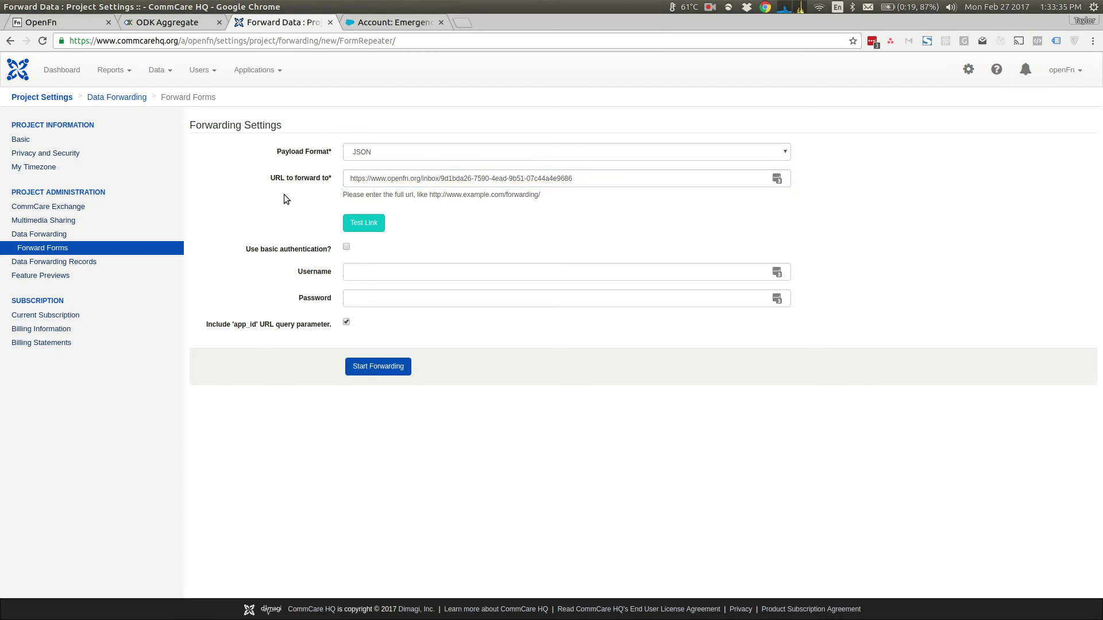
- Test the forwarding link, then start forwarding forms to the OpenFn inbox
{"action": "left_click", "coordinate": [365, 225]}
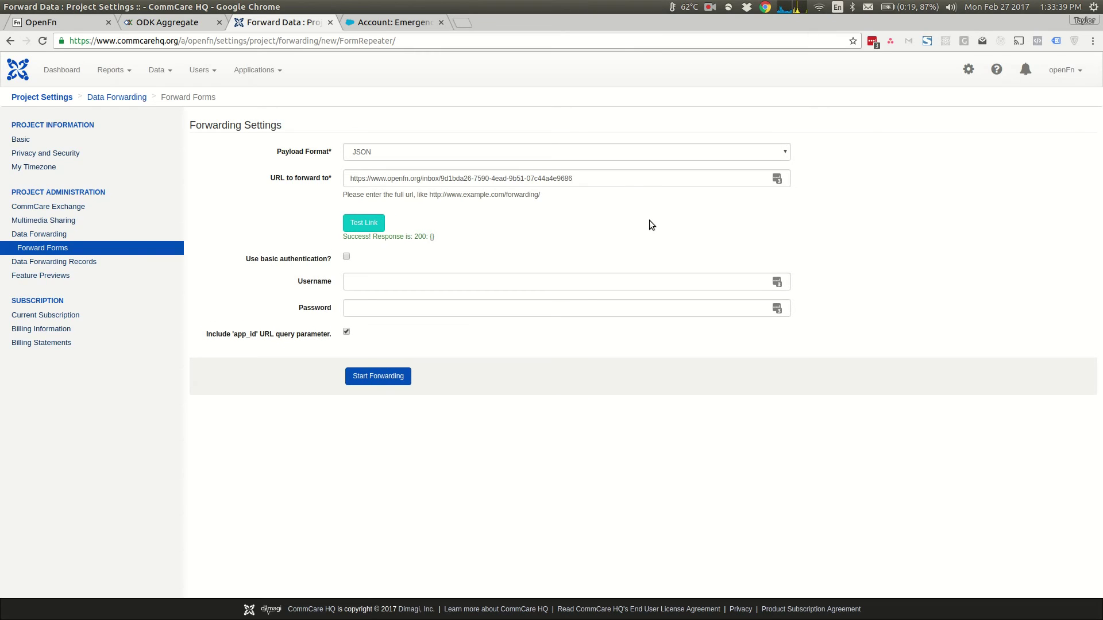
{"action": "left_click_drag", "start_coordinate": [407, 237], "coordinate": [457, 237]}
{"action": "left_click", "coordinate": [453, 237]}
{"action": "left_click", "coordinate": [387, 376]}
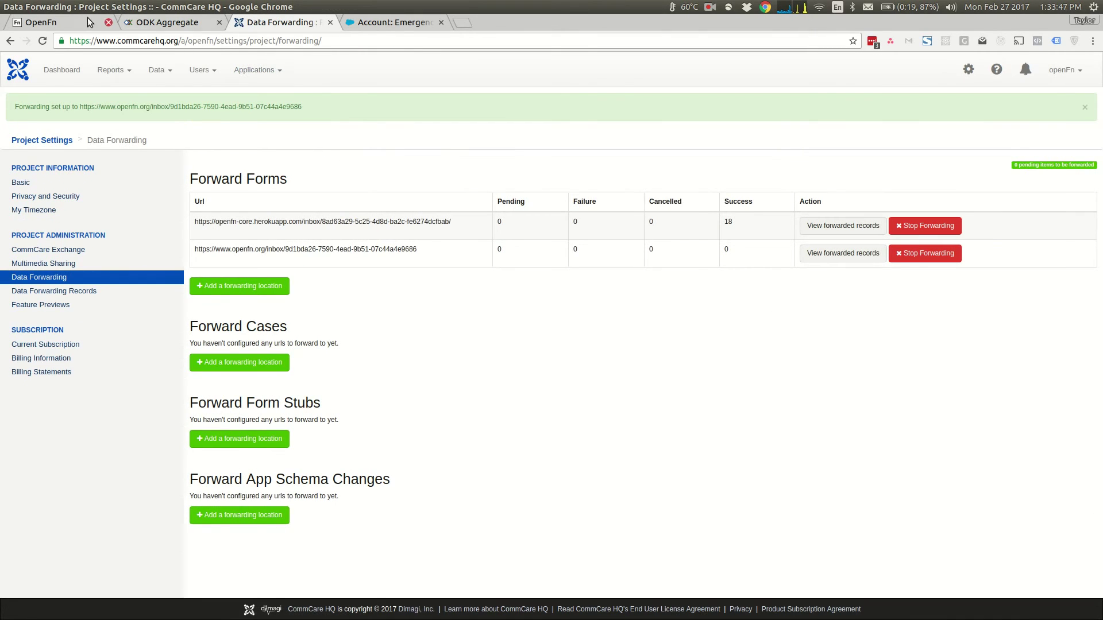
{"action": "left_click", "coordinate": [55, 21]}
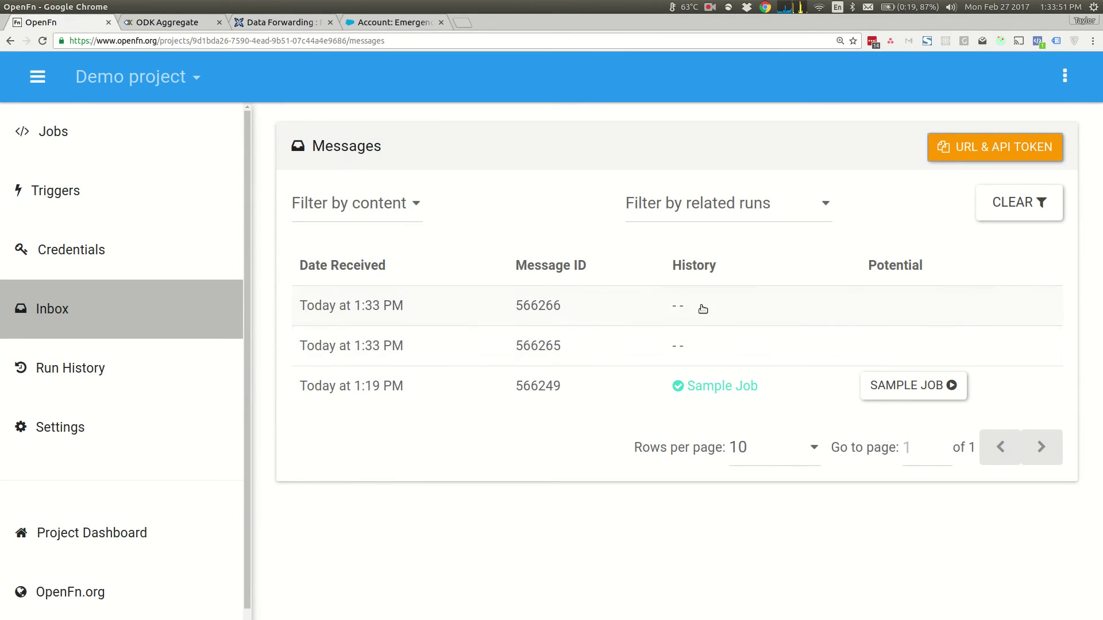
{"action": "left_click", "coordinate": [646, 351]}
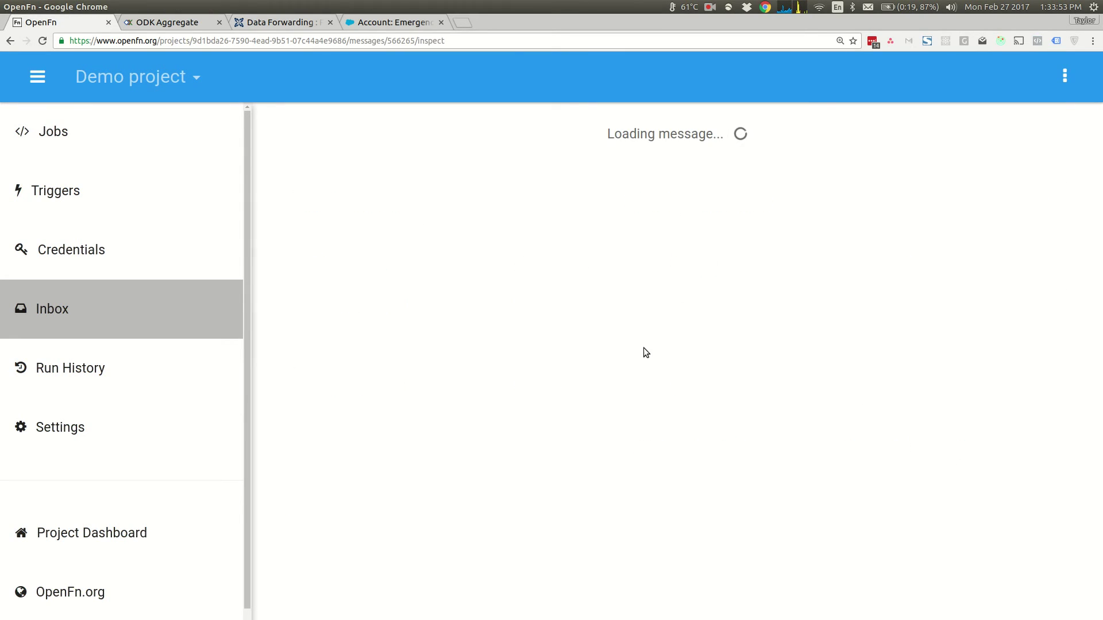
{"action": "left_click", "coordinate": [1027, 203]}
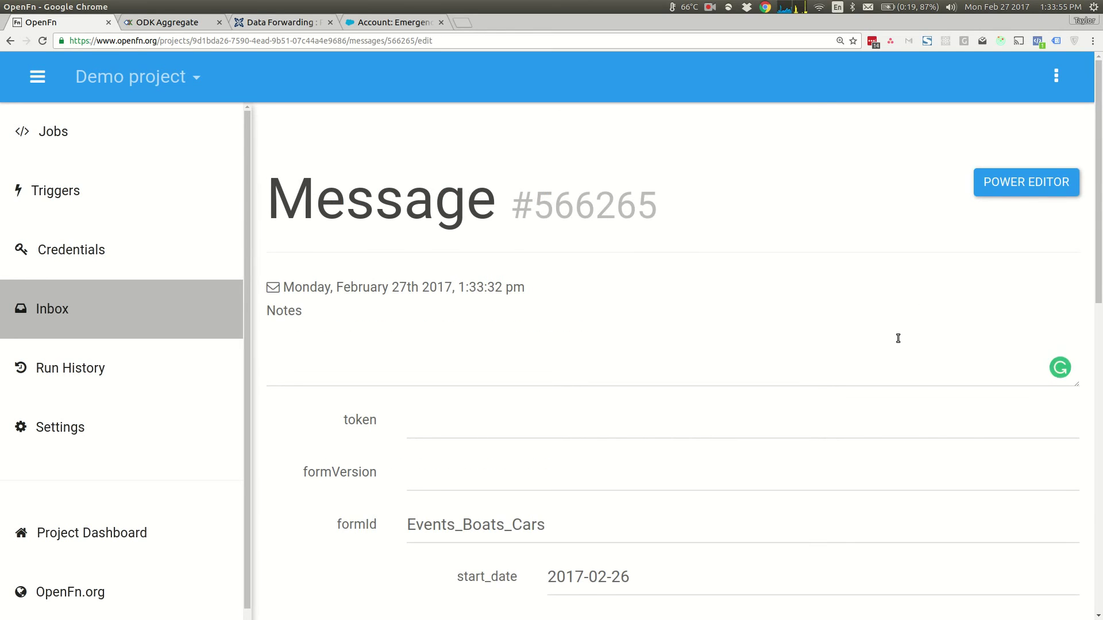
{"action": "scroll", "coordinate": [894, 347], "scroll_direction": "down", "scroll_amount": 3}
{"action": "scroll", "coordinate": [734, 456], "scroll_direction": "down", "scroll_amount": 6}
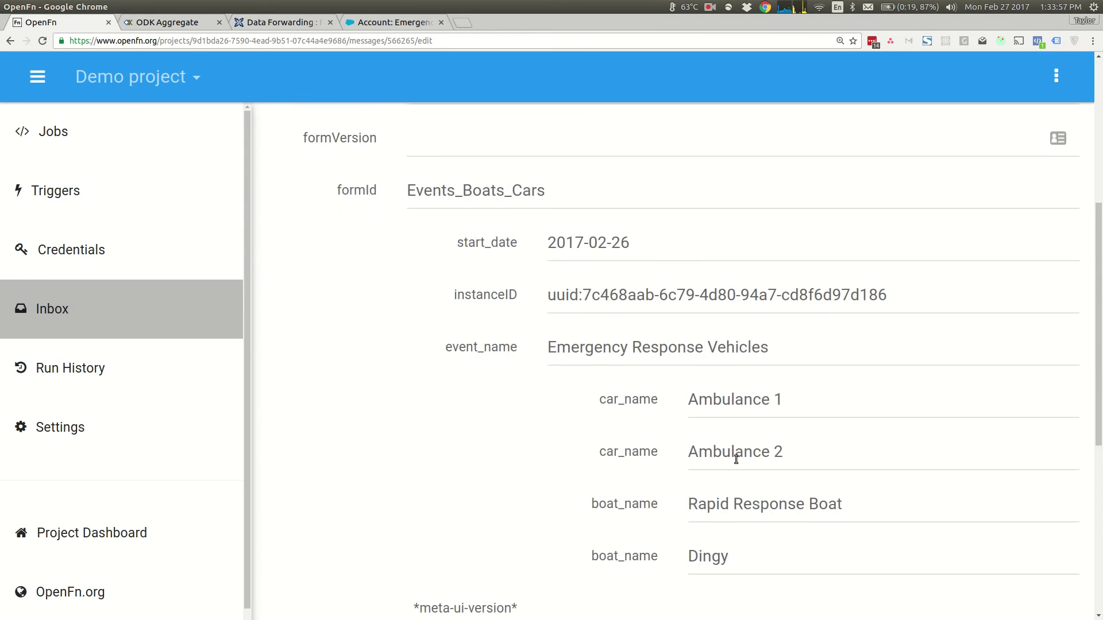
{"action": "scroll", "coordinate": [739, 464], "scroll_direction": "up", "scroll_amount": 6}
{"action": "scroll", "coordinate": [739, 465], "scroll_direction": "up", "scroll_amount": 3}
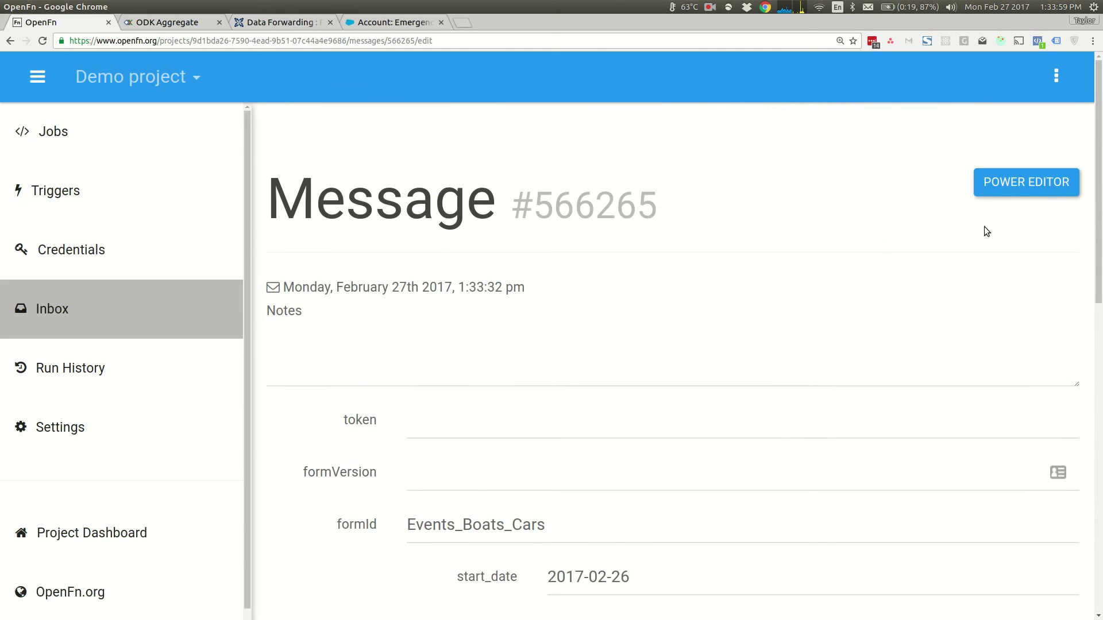
{"action": "left_click", "coordinate": [1029, 184]}
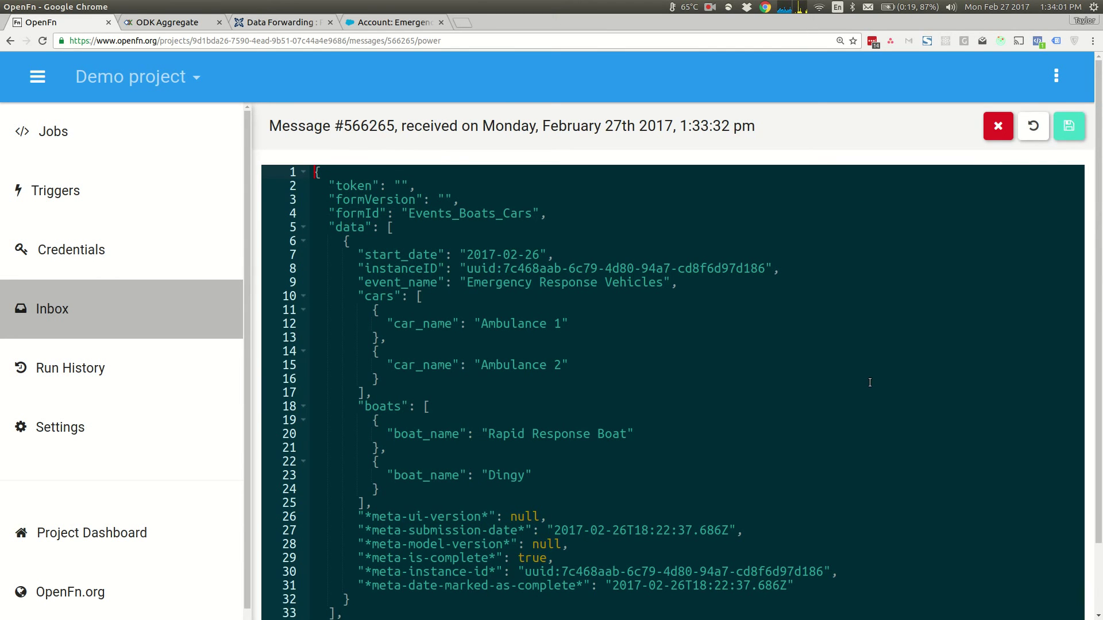
{"action": "scroll", "coordinate": [871, 382], "scroll_direction": "down", "scroll_amount": 3}
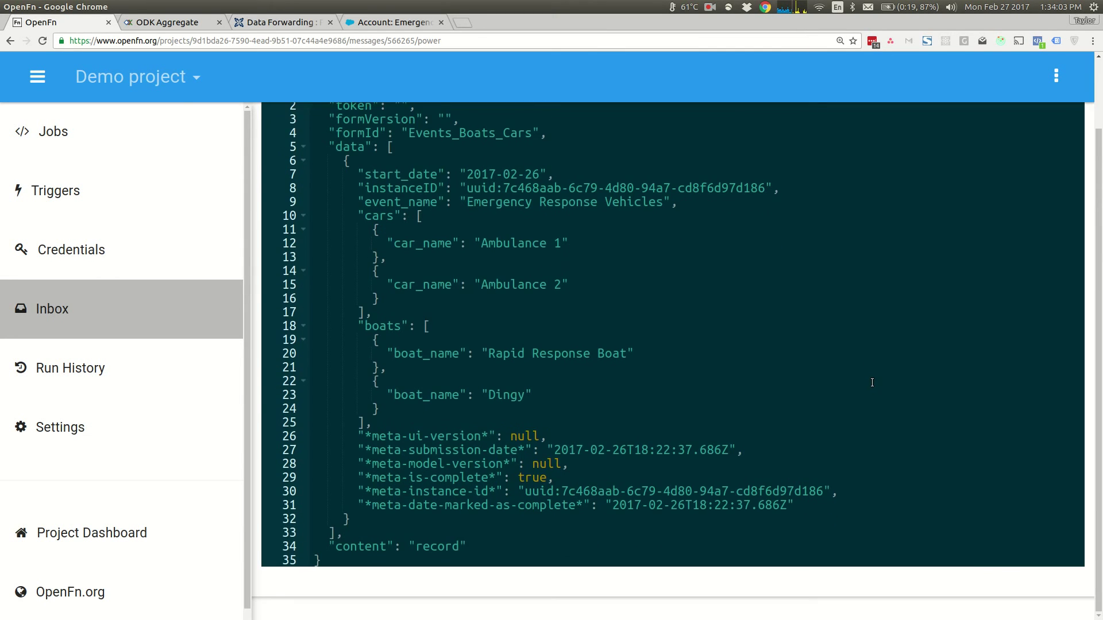
{"action": "scroll", "coordinate": [872, 382], "scroll_direction": "up", "scroll_amount": 3}
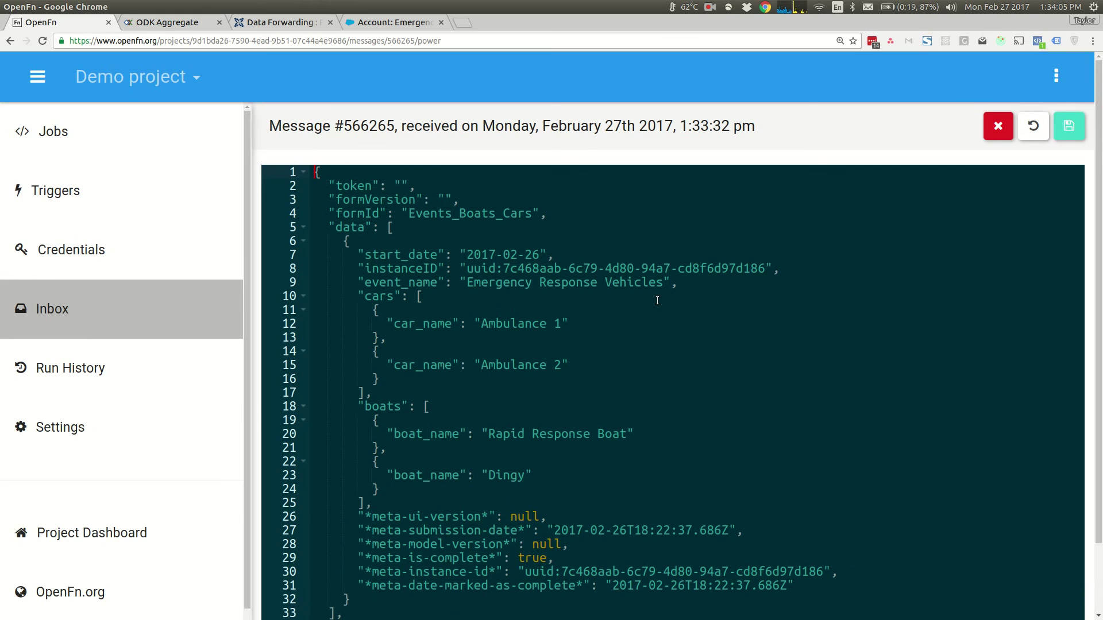
{"action": "left_click", "coordinate": [128, 317]}
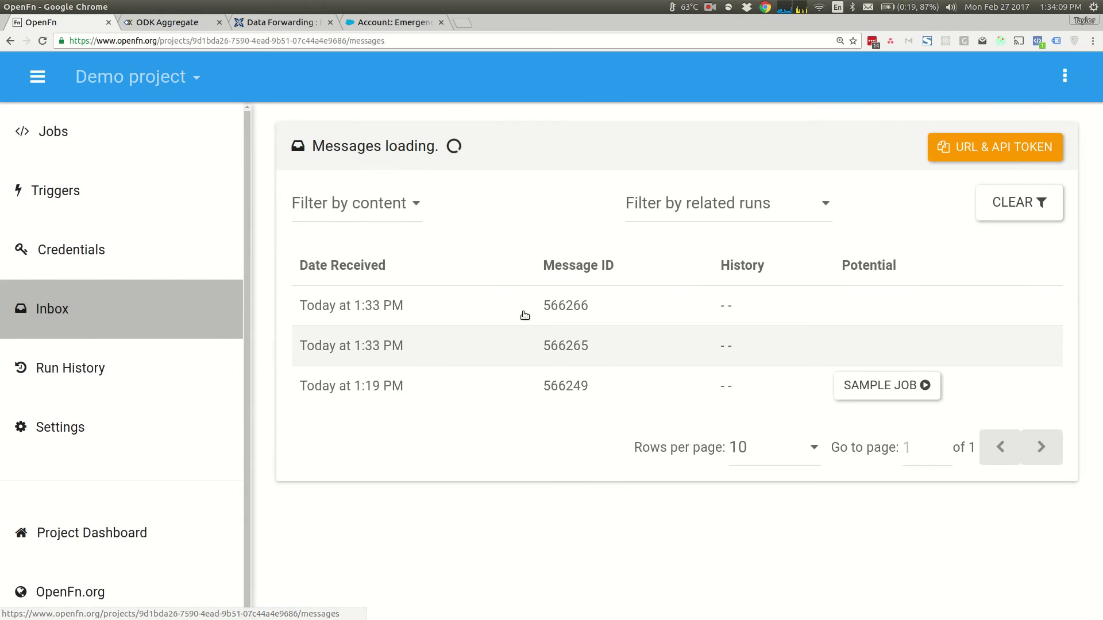
- Open inbox message 566266 and view its body
{"action": "left_click", "coordinate": [477, 306]}
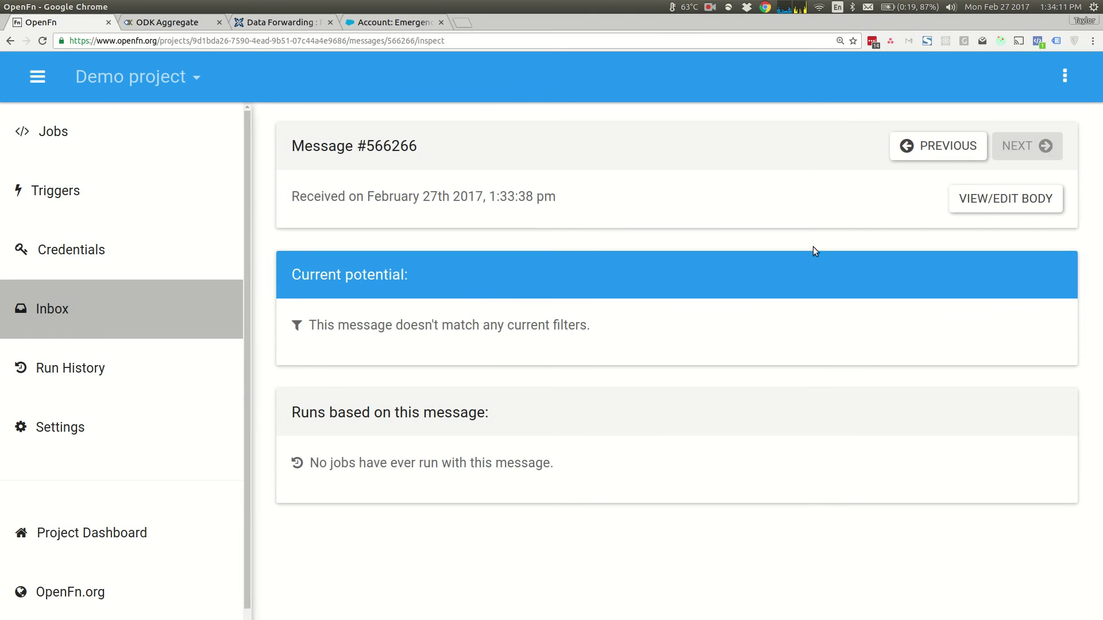
{"action": "left_click", "coordinate": [979, 199]}
{"action": "scroll", "coordinate": [980, 198], "scroll_direction": "down", "scroll_amount": 2}
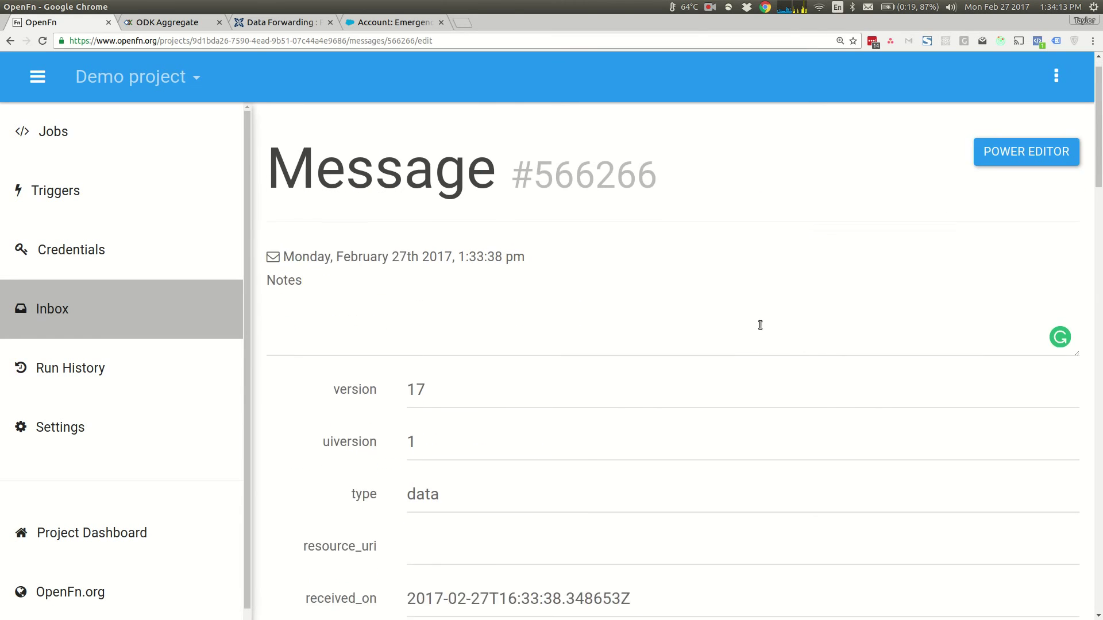
- Inspect message 566266's raw JSON, including the metadata userID, then cancel without saving and reset zoom to 100%
{"action": "left_click", "coordinate": [1017, 130]}
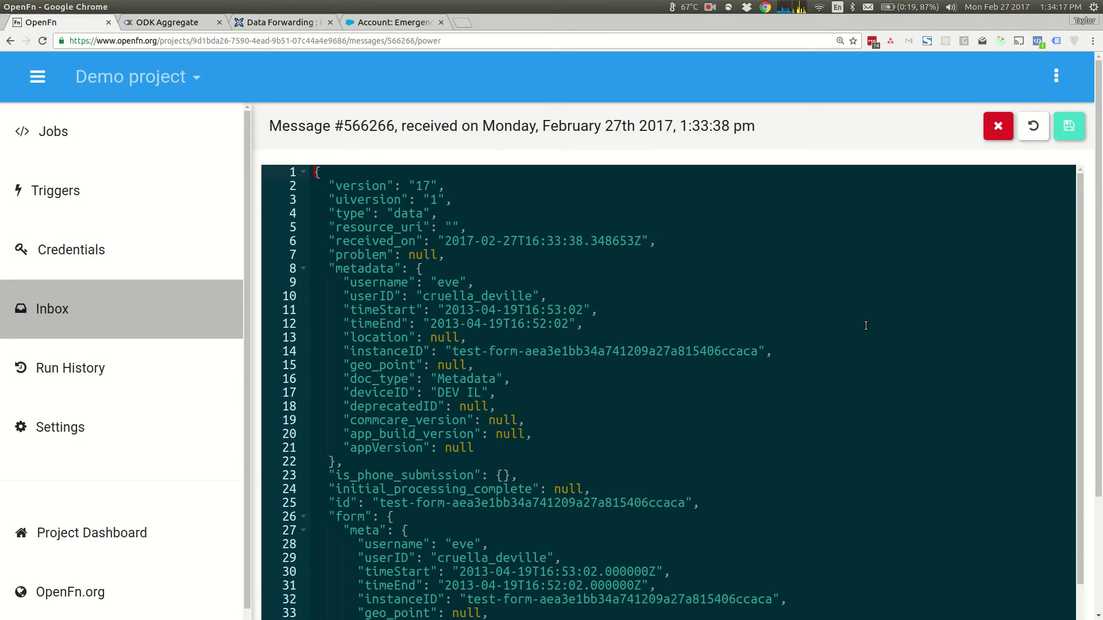
{"action": "scroll", "coordinate": [866, 326], "scroll_direction": "down", "scroll_amount": 2}
{"action": "scroll", "coordinate": [866, 325], "scroll_direction": "up", "scroll_amount": 2}
{"action": "left_click", "coordinate": [454, 296]}
{"action": "double_click", "coordinate": [477, 296]}
{"action": "left_click", "coordinate": [572, 297]}
{"action": "scroll", "coordinate": [957, 338], "scroll_direction": "down", "scroll_amount": 3}
{"action": "scroll", "coordinate": [921, 362], "scroll_direction": "up", "scroll_amount": 3}
{"action": "left_click", "coordinate": [998, 126]}
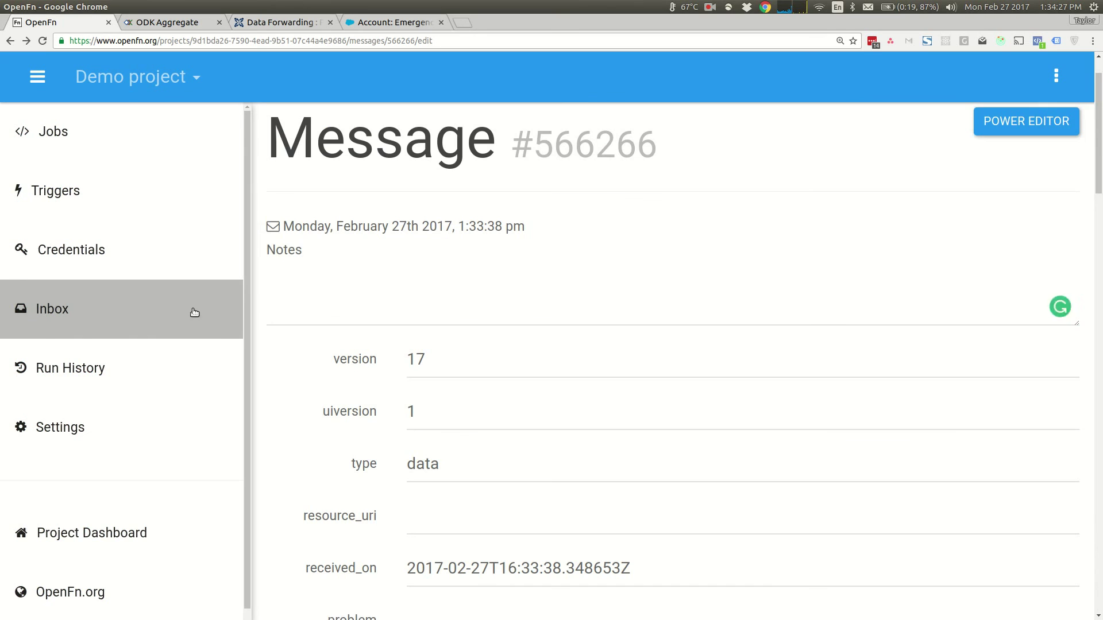
{"action": "key", "text": "ctrl+0"}
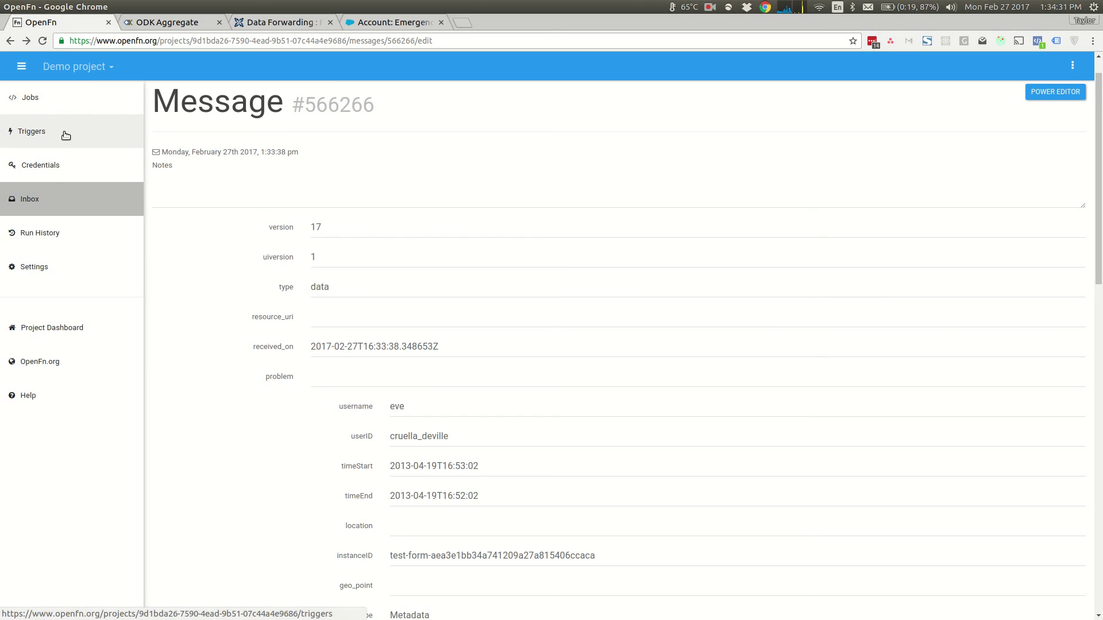
- Open the Sample Job from the Jobs list and zoom the page to 110%
{"action": "left_click", "coordinate": [92, 106]}
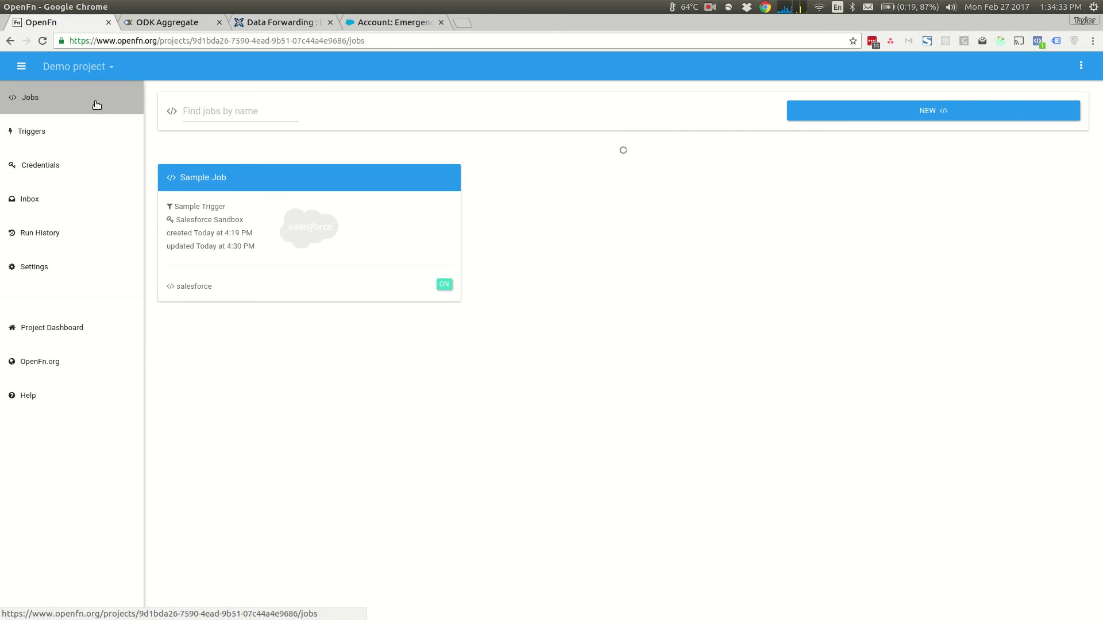
{"action": "left_click", "coordinate": [340, 222]}
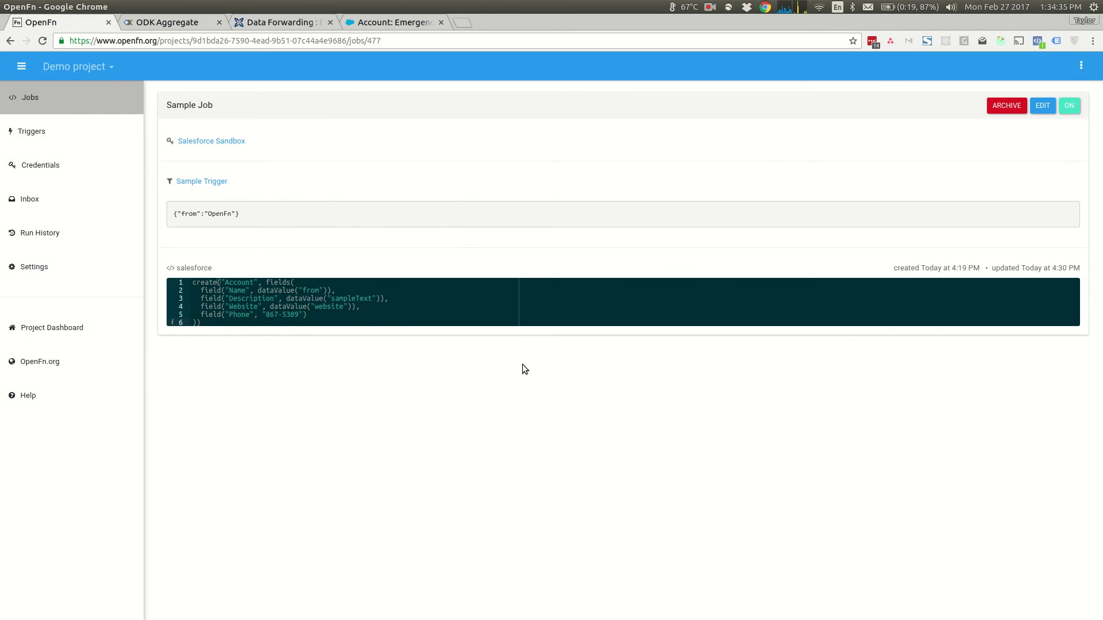
{"action": "key", "text": "ctrl+plus"}
{"action": "key", "text": "ctrl+plus"}
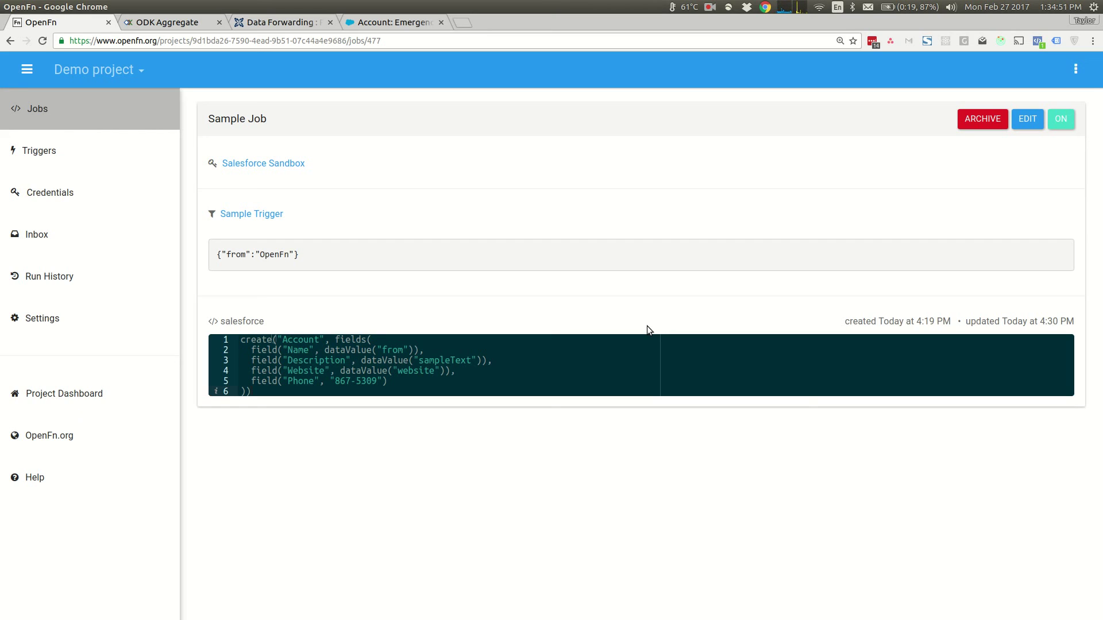
- Load the OpenFn documentation site at openfn.github.io/docs in a new tab
{"action": "key", "text": "ctrl+t"}
{"action": "type", "text": "openfn.org"}
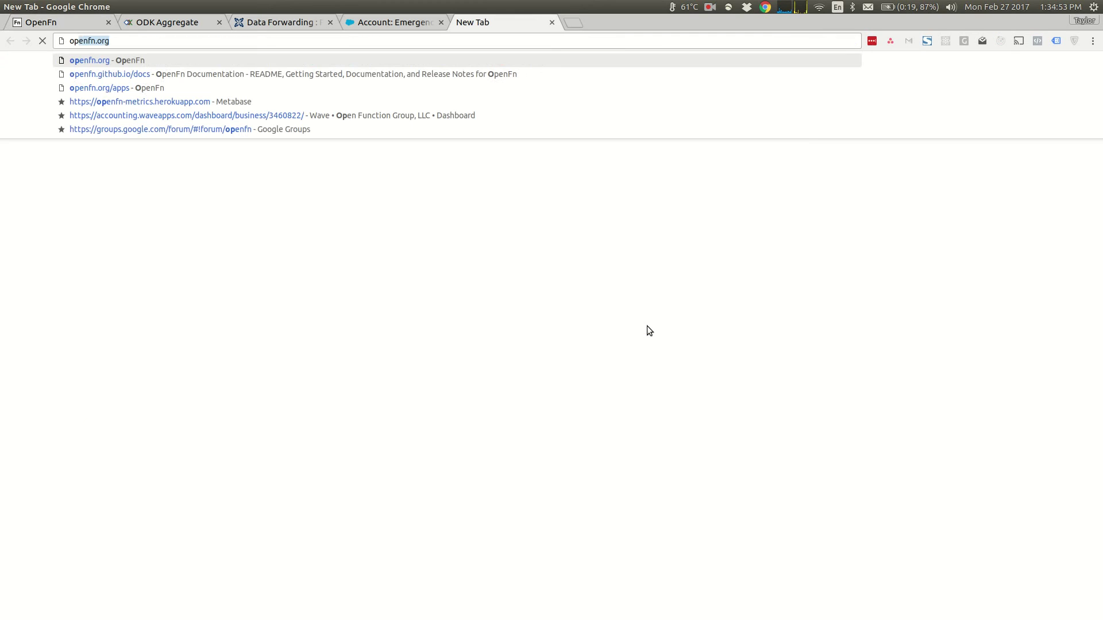
{"action": "key", "text": "Down"}
{"action": "key", "text": "Return"}
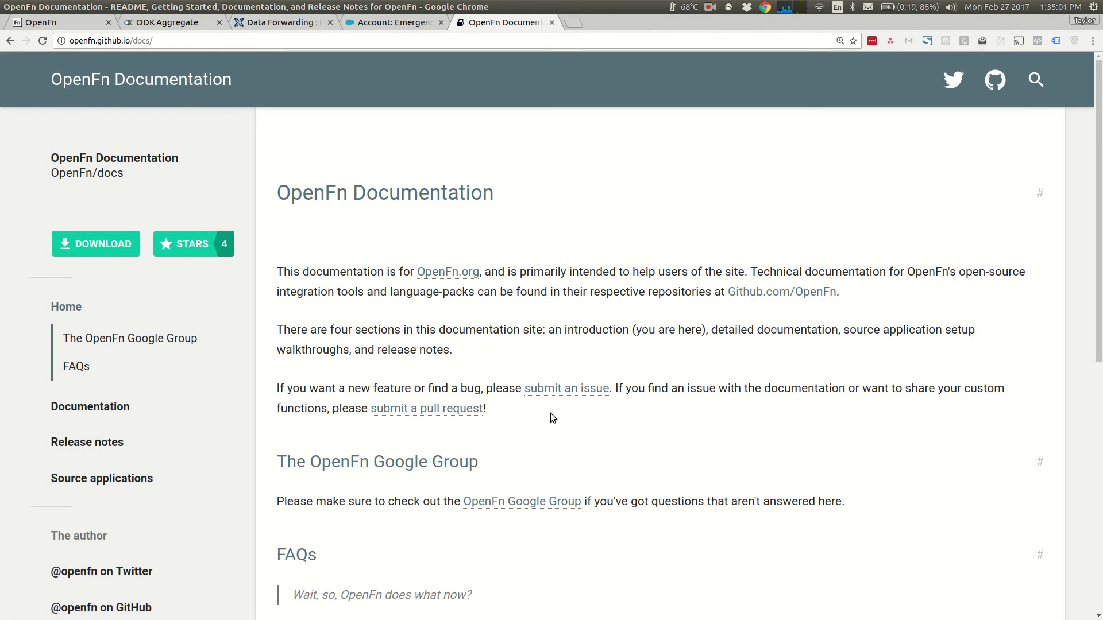
{"action": "scroll", "coordinate": [550, 412], "scroll_direction": "down", "scroll_amount": 3}
{"action": "scroll", "coordinate": [686, 244], "scroll_direction": "up", "scroll_amount": 3}
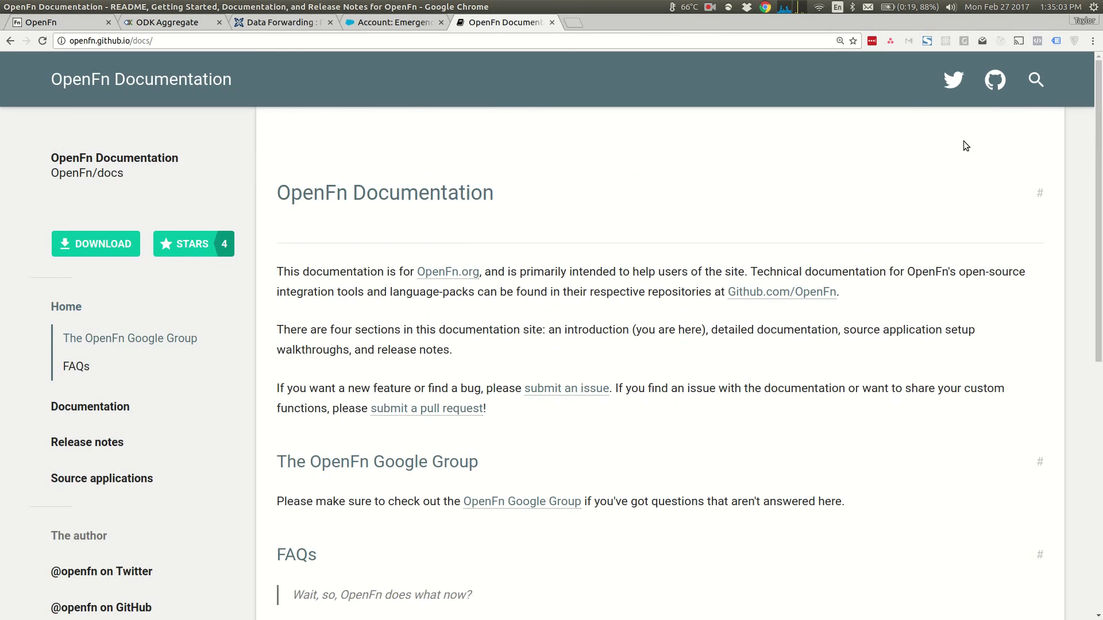
- Search the docs for 'exa' and go to the More example jobs section
{"action": "left_click", "coordinate": [1037, 83]}
{"action": "type", "text": "exa"}
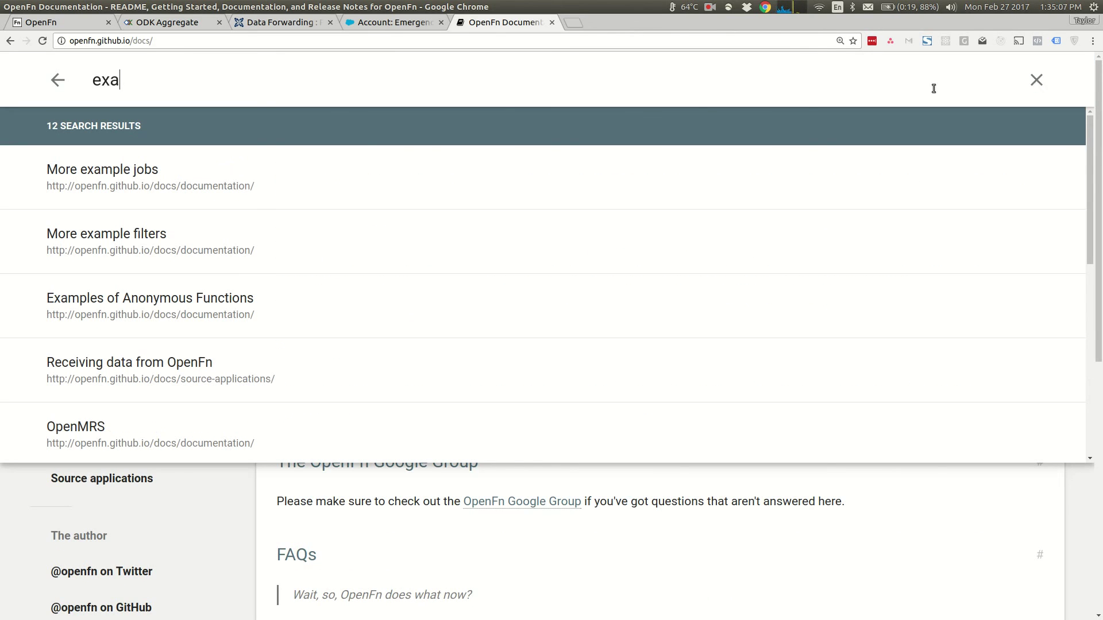
{"action": "left_click", "coordinate": [247, 196]}
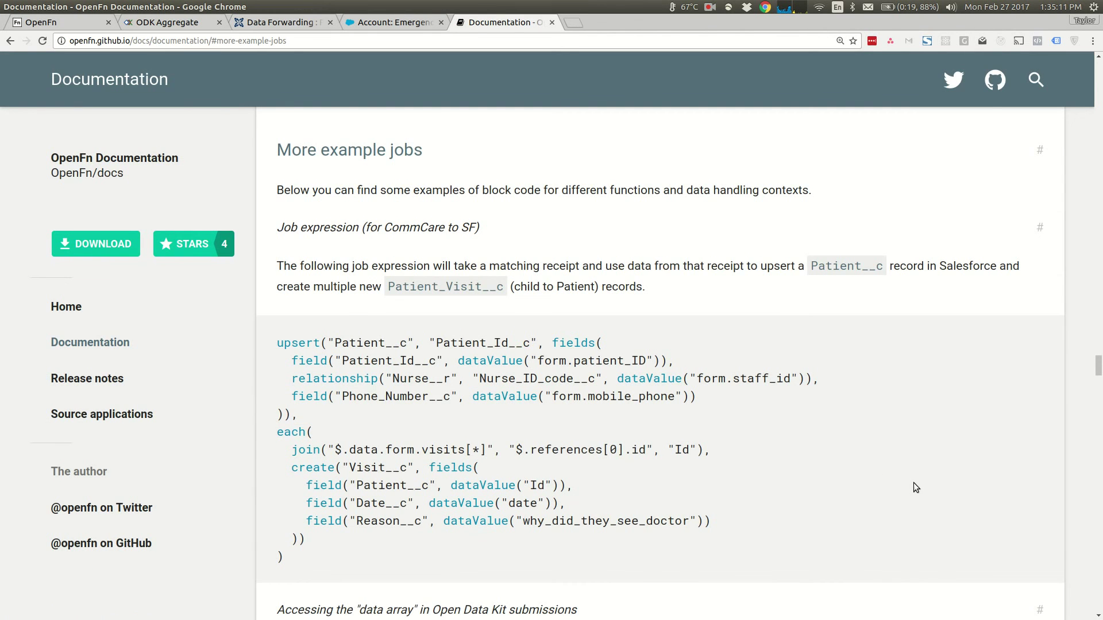
{"action": "scroll", "coordinate": [913, 483], "scroll_direction": "down", "scroll_amount": 2}
{"action": "scroll", "coordinate": [913, 482], "scroll_direction": "up", "scroll_amount": 5}
{"action": "scroll", "coordinate": [913, 482], "scroll_direction": "up", "scroll_amount": 8}
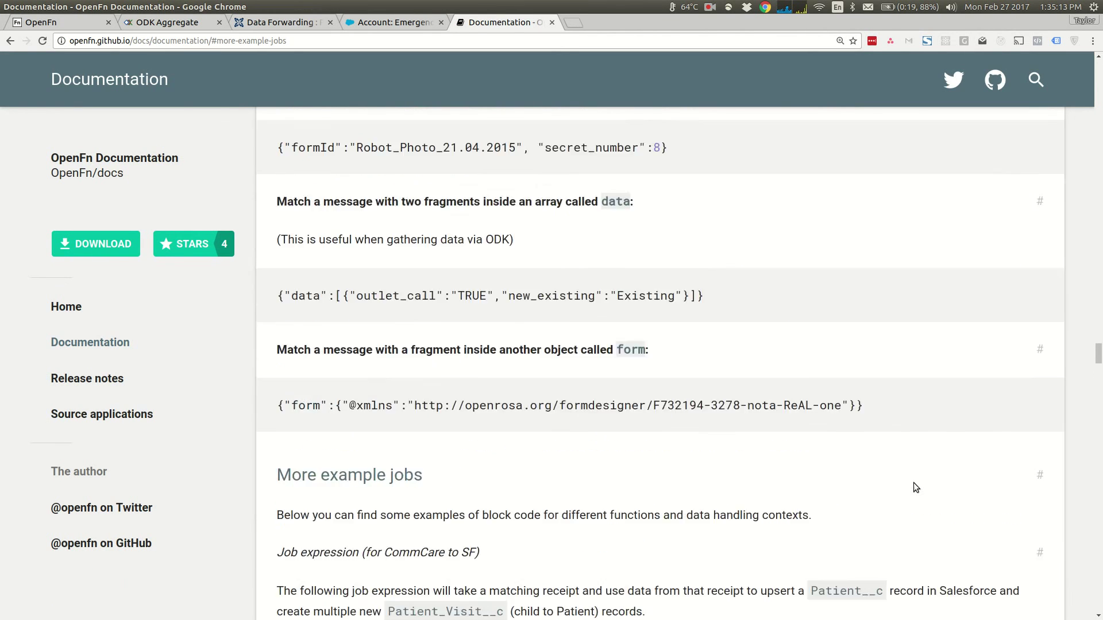
{"action": "scroll", "coordinate": [916, 487], "scroll_direction": "up", "scroll_amount": 4}
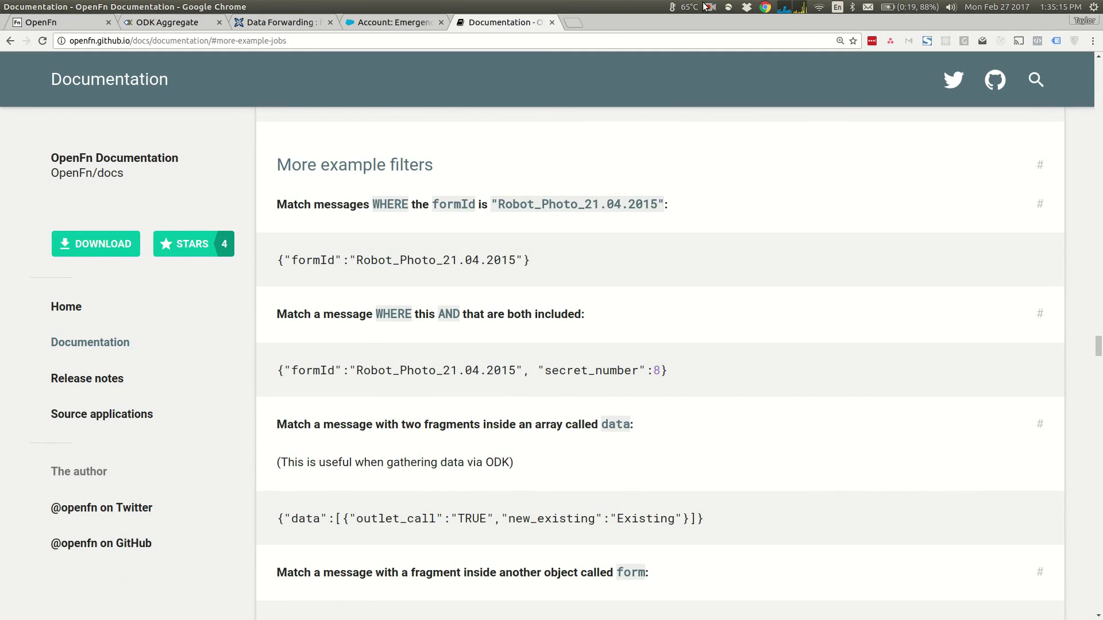